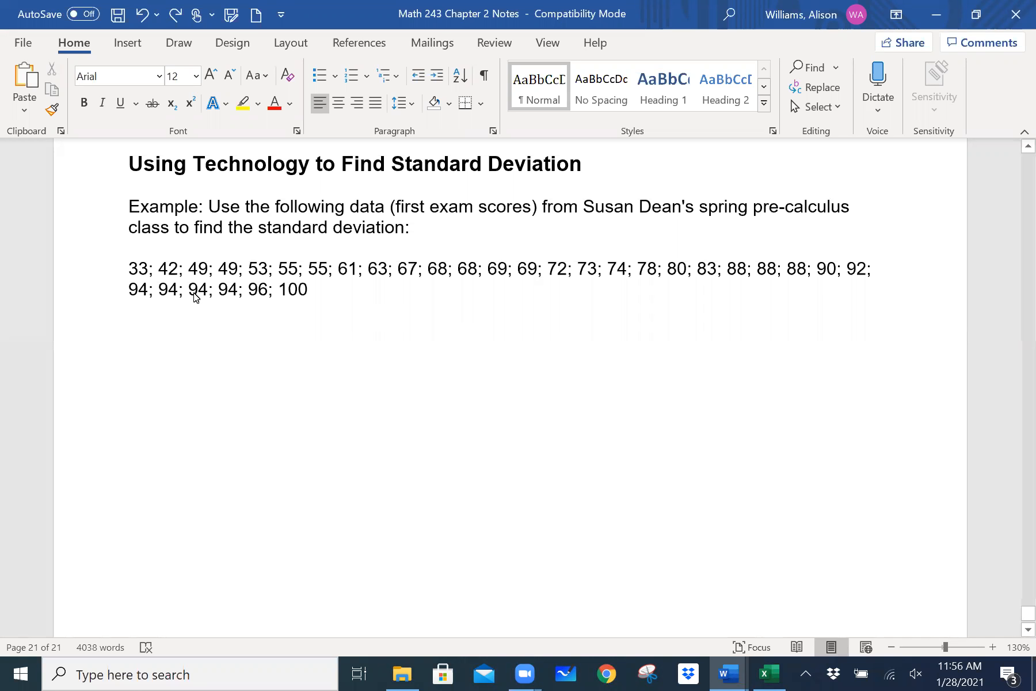
Select the full list of exam scores, from 33 through 100, below the example text.
left_click(130, 269)
left_click(314, 289, "shift")
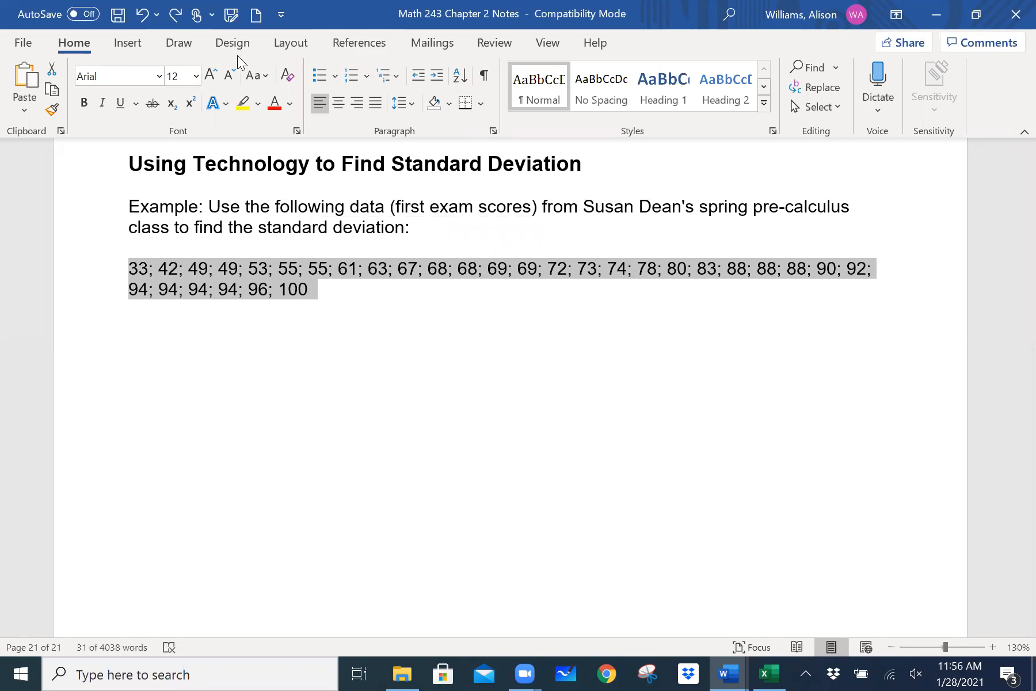
left_click(138, 45)
left_click(59, 116)
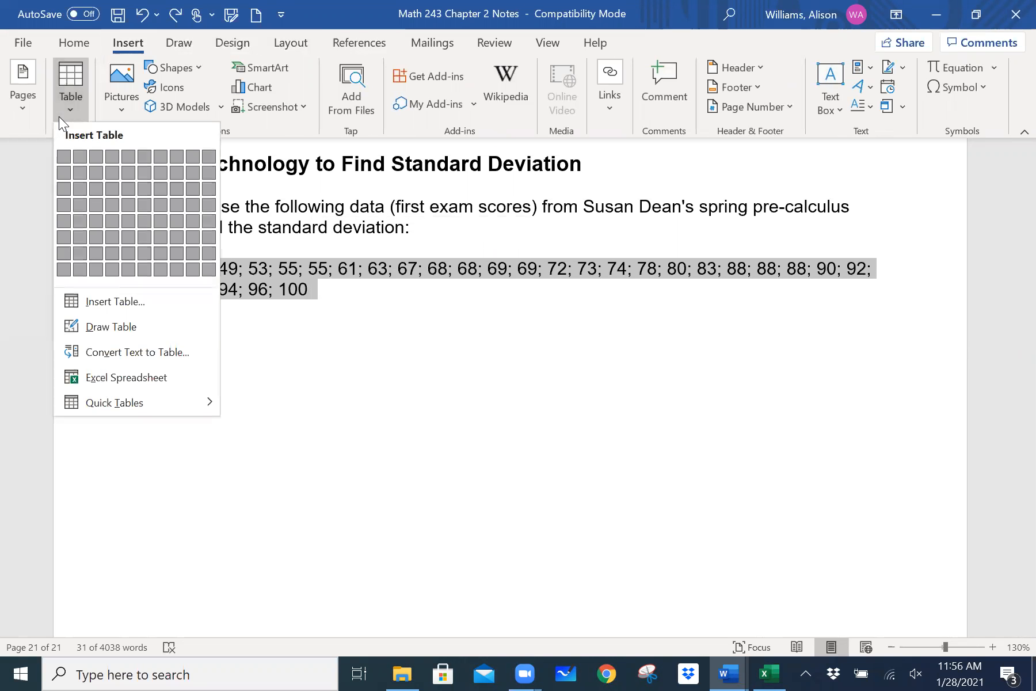
left_click(102, 303)
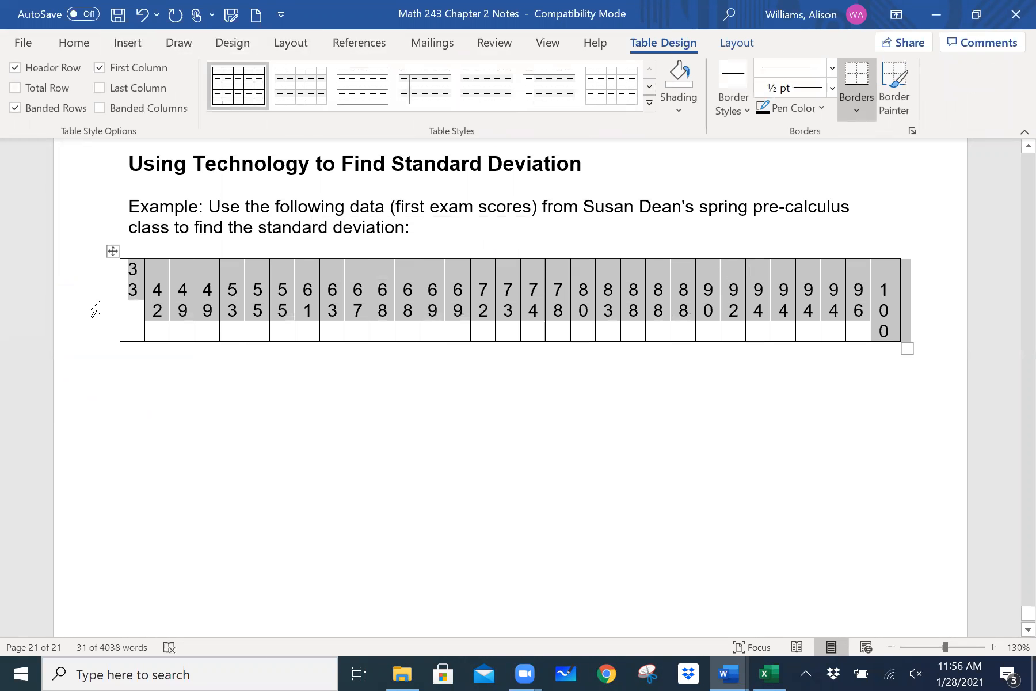
left_click(136, 49)
left_click(78, 111)
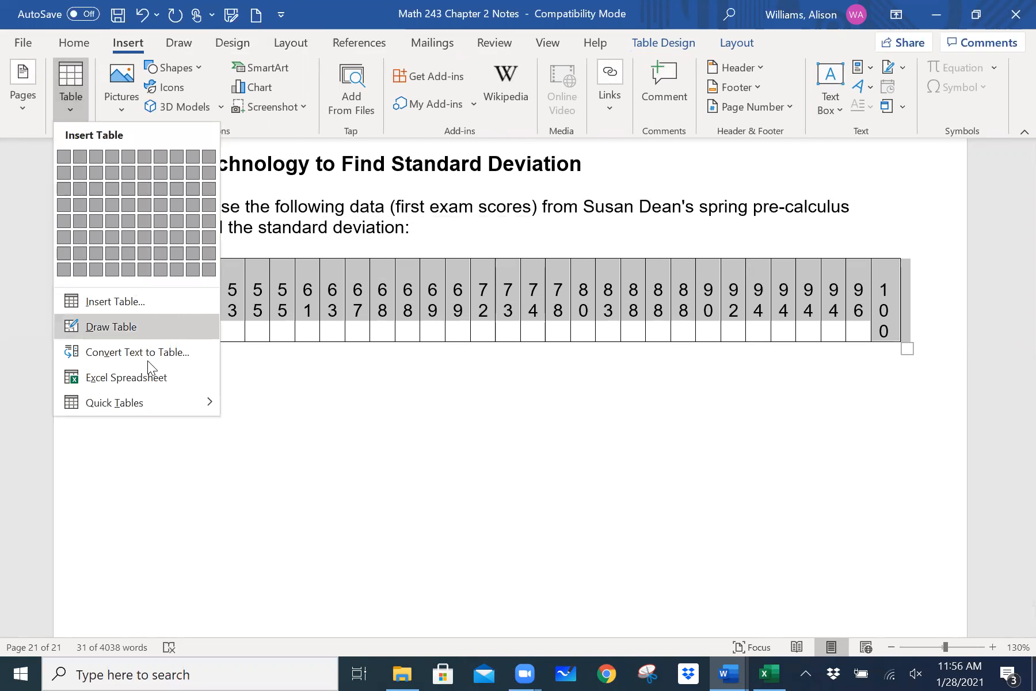
left_click(159, 351)
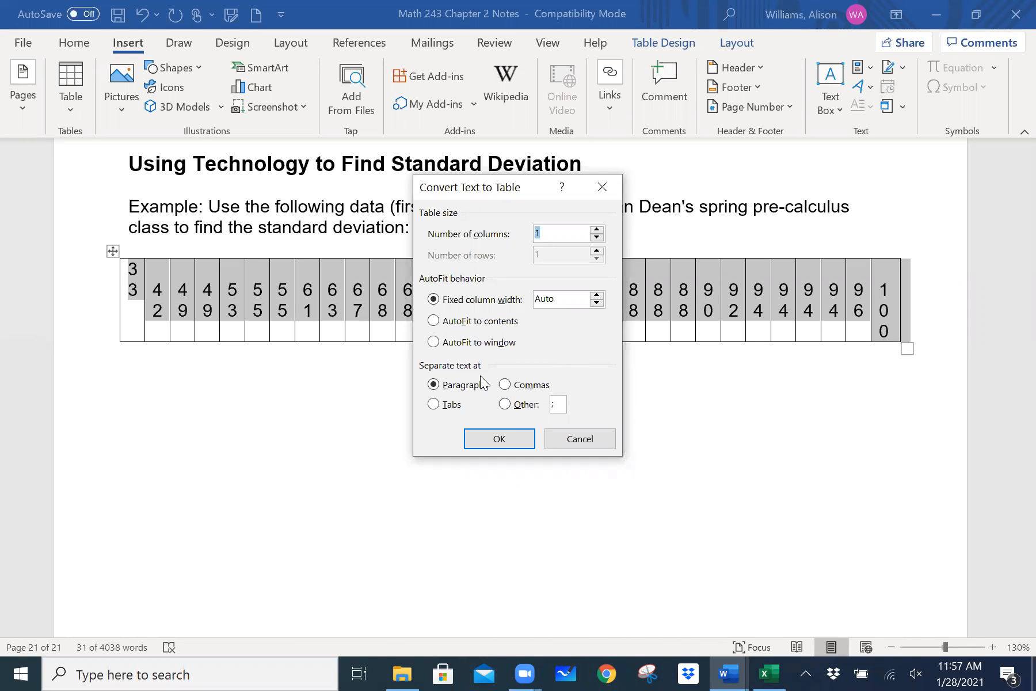
left_click(603, 445)
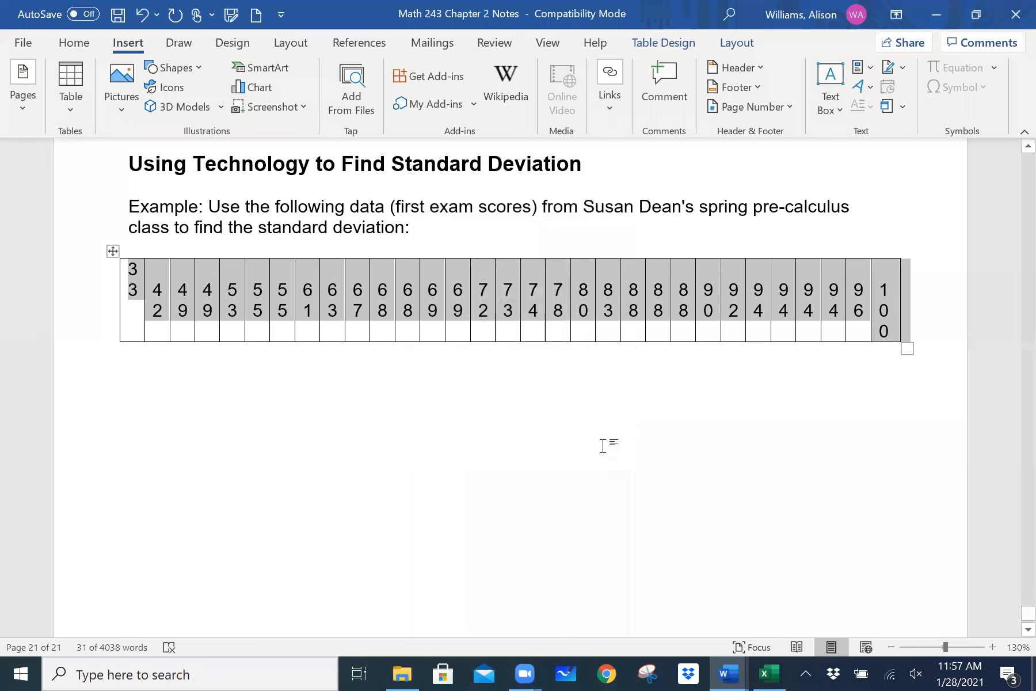
key("ctrl+z")
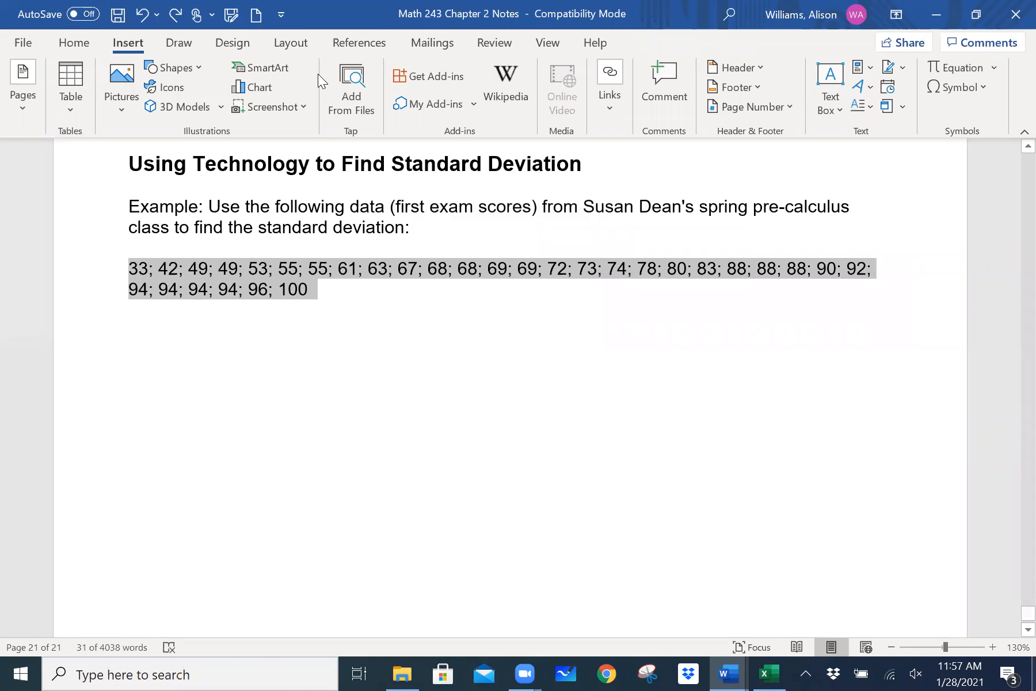
Convert the selected exam scores into a table with 1 column, separating the text at the semicolons.
left_click(73, 106)
left_click(148, 353)
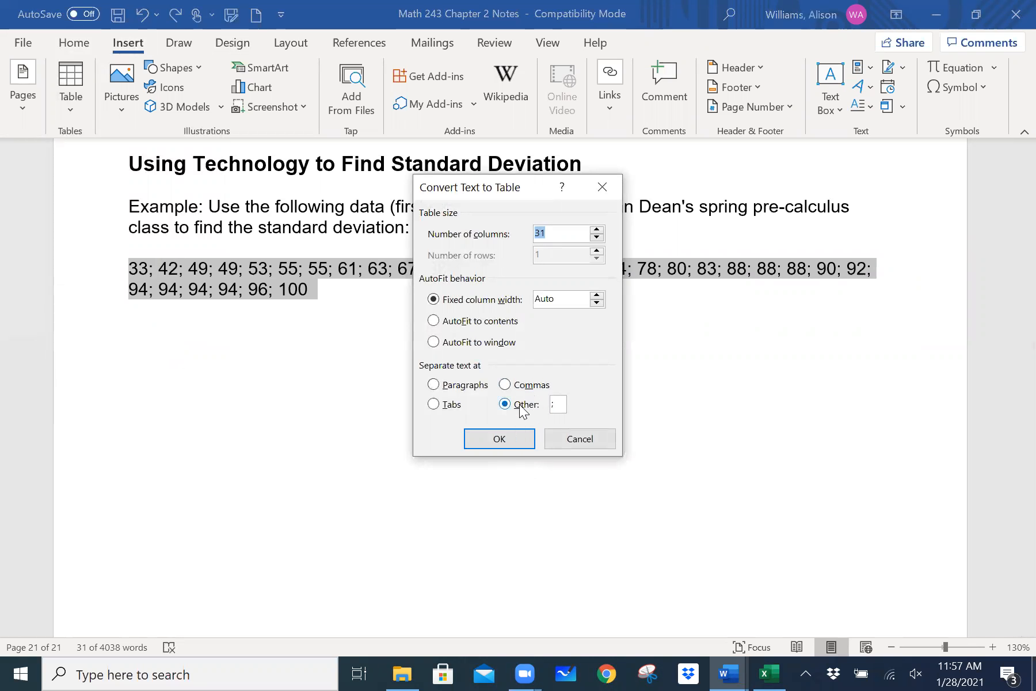
left_click(561, 404)
left_click(558, 239)
key("BackSpace")
key("BackSpace")
type("1")
left_click(523, 437)
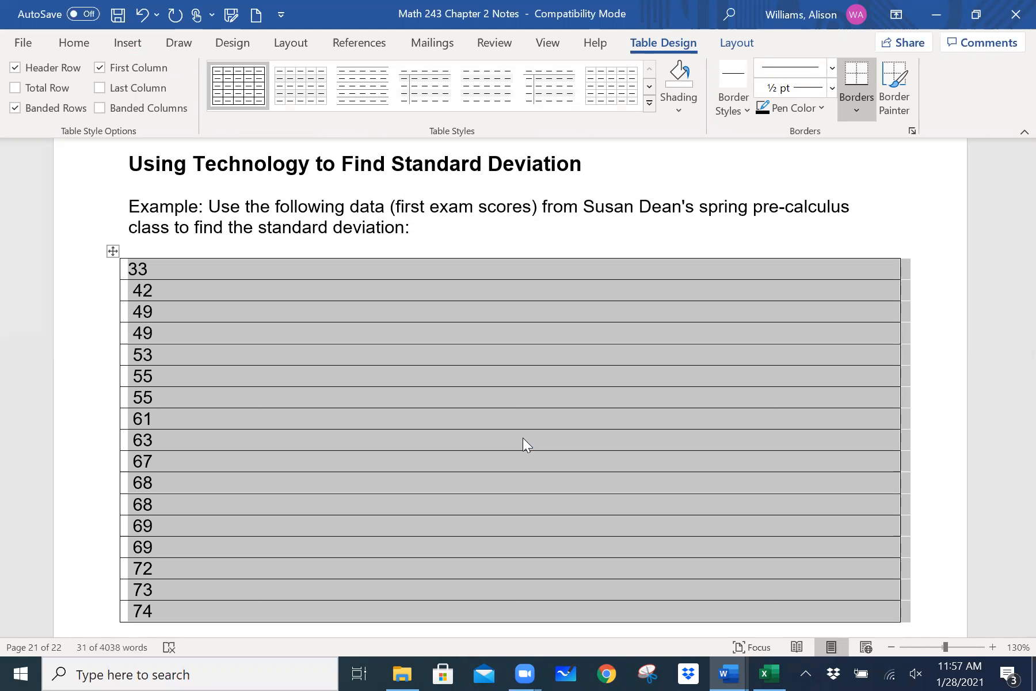
Copy the one-column score table and paste it into the blank Excel workbook starting at cell A1.
right_click(523, 437)
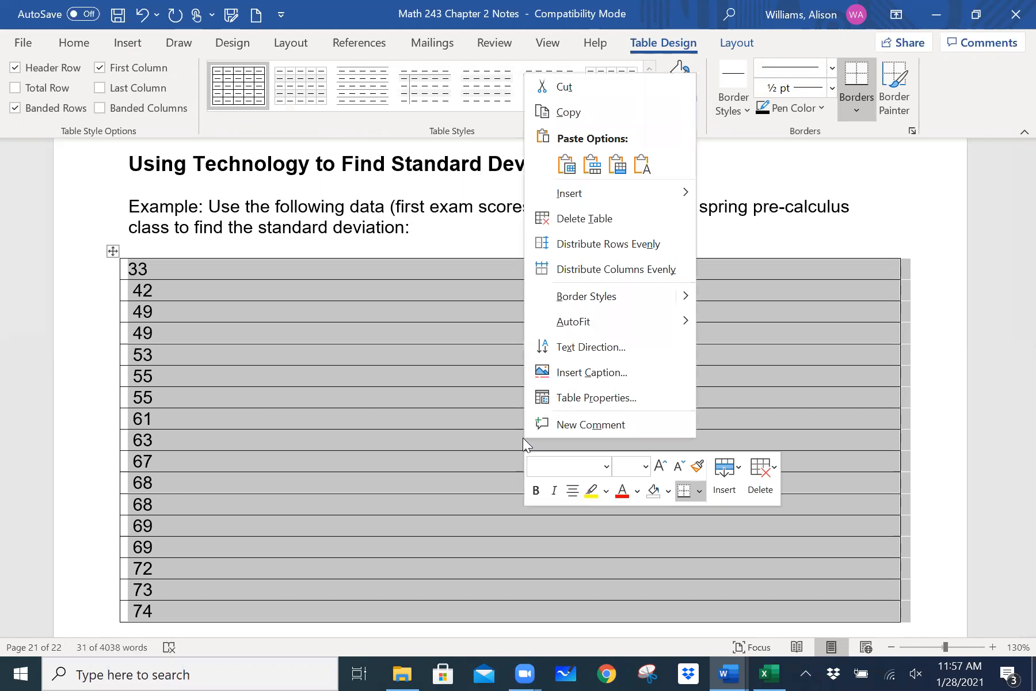
left_click(570, 112)
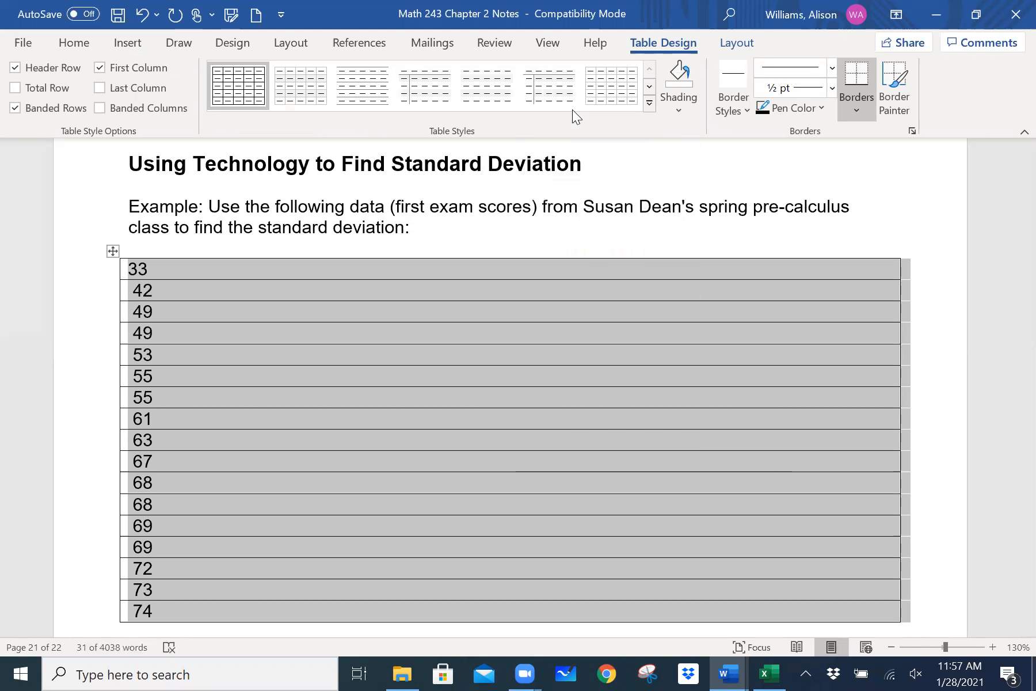
left_click(774, 672)
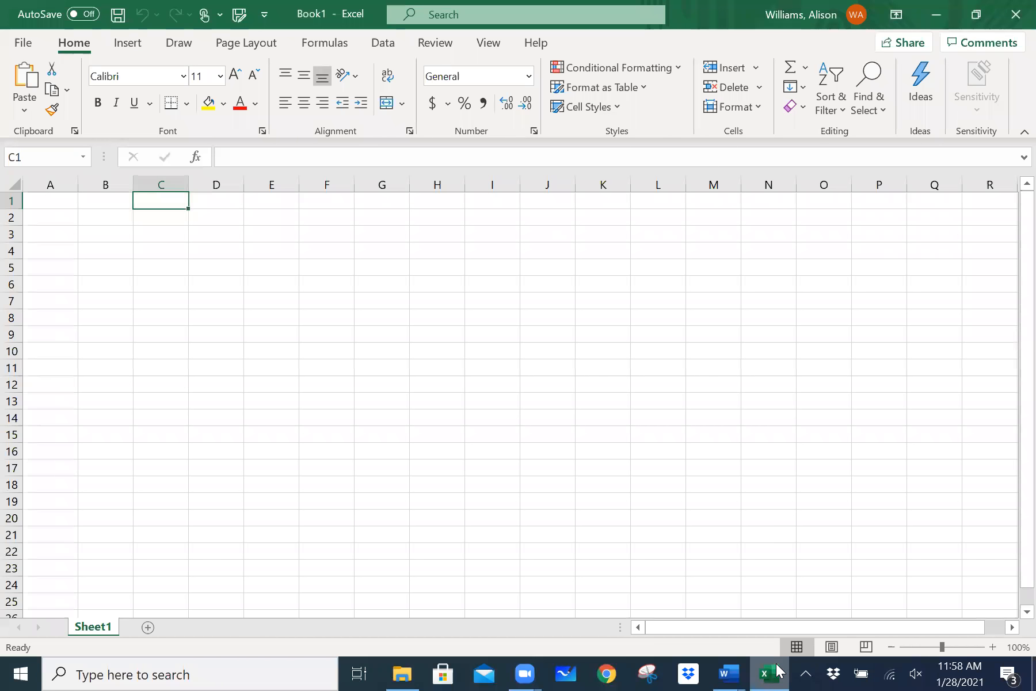
key("Left")
key("Left")
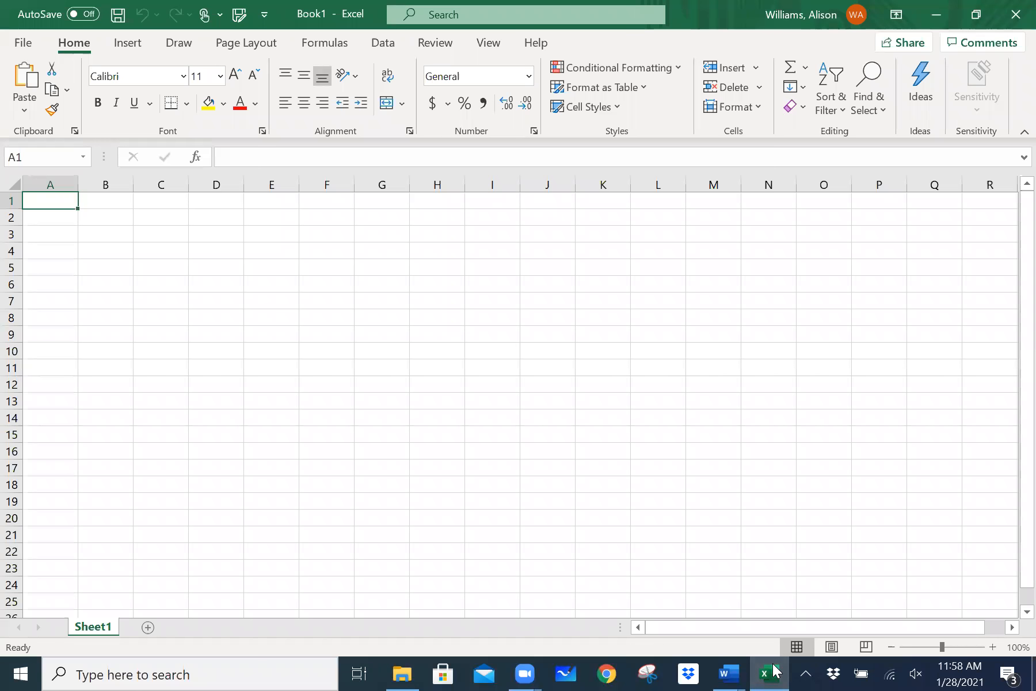
key("ctrl+v")
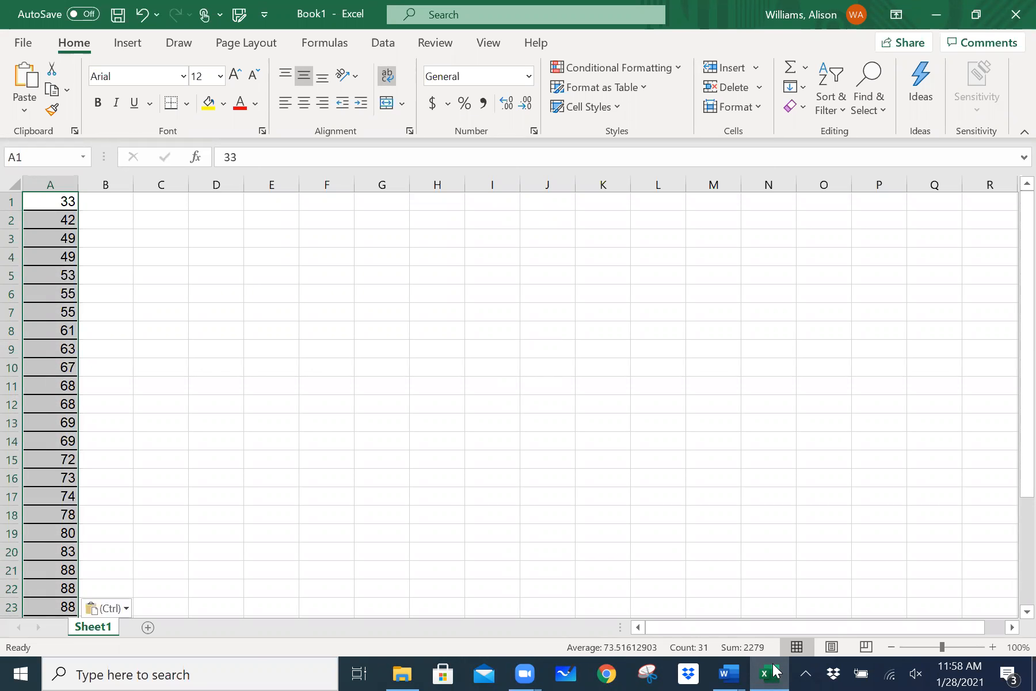
Read the descriptions of STDEV.P, STDEV.S and STDEVA while starting a formula in cell B1, and insert the STDEV.P function.
key("Right")
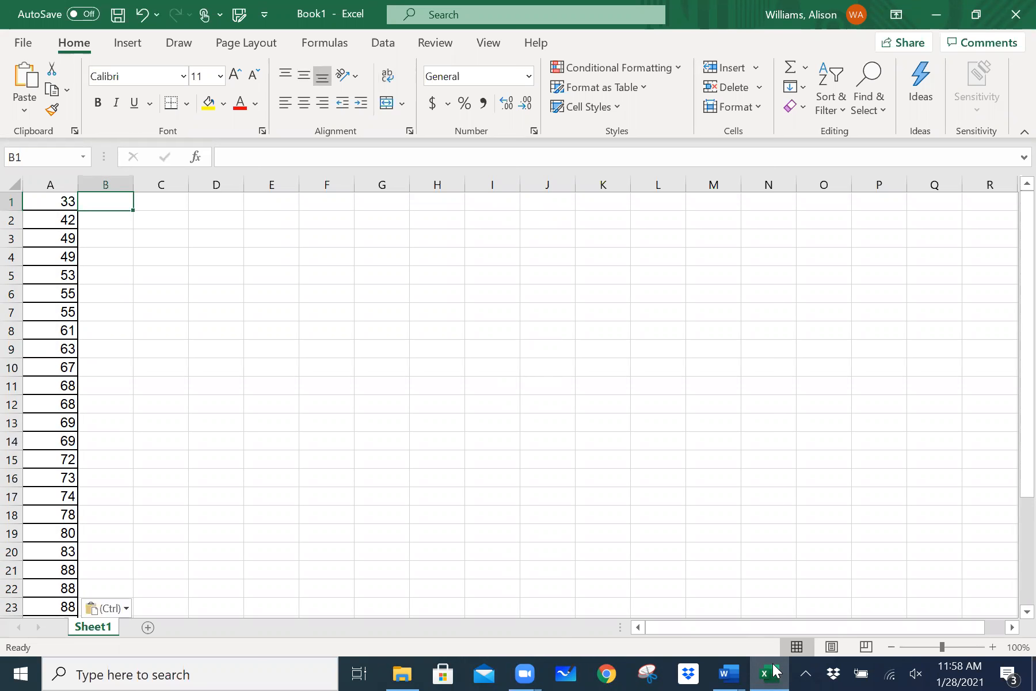
type("=")
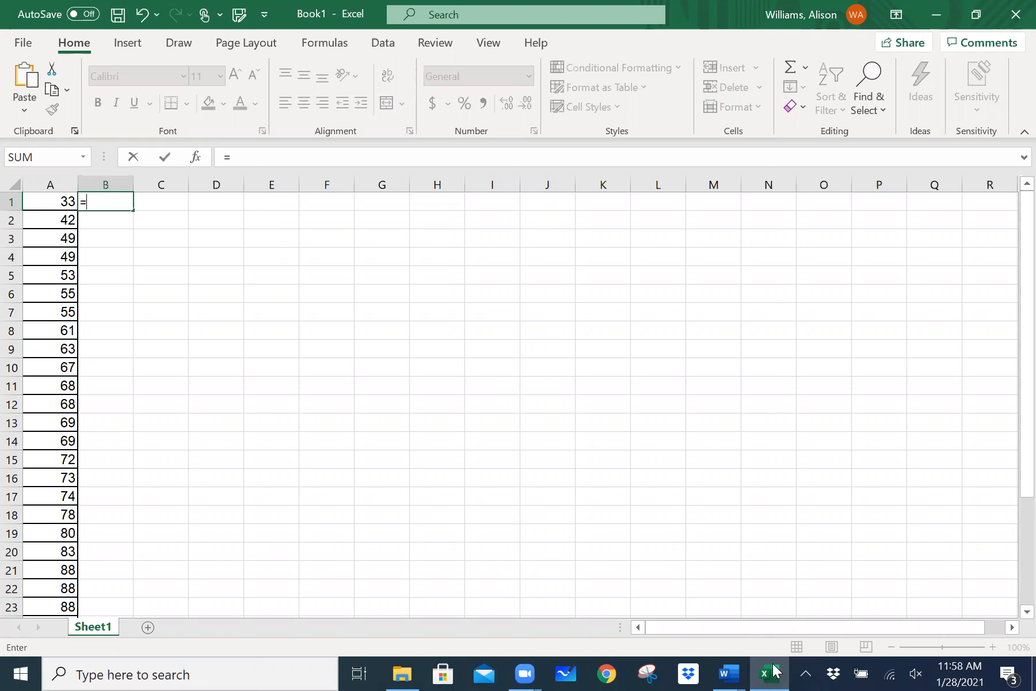
type("st")
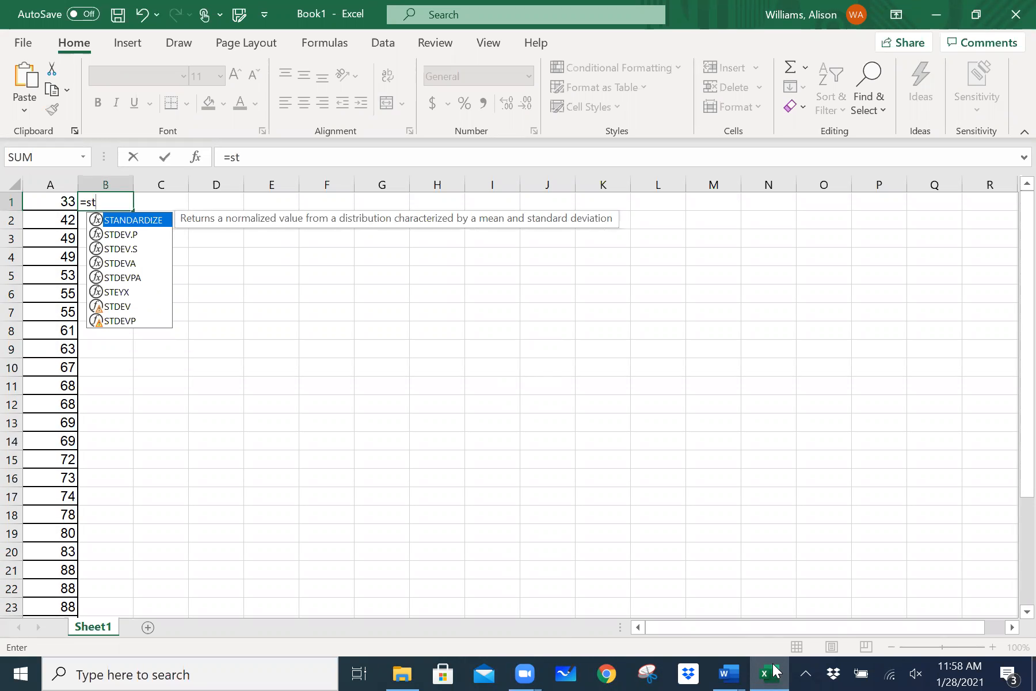
left_click(138, 234)
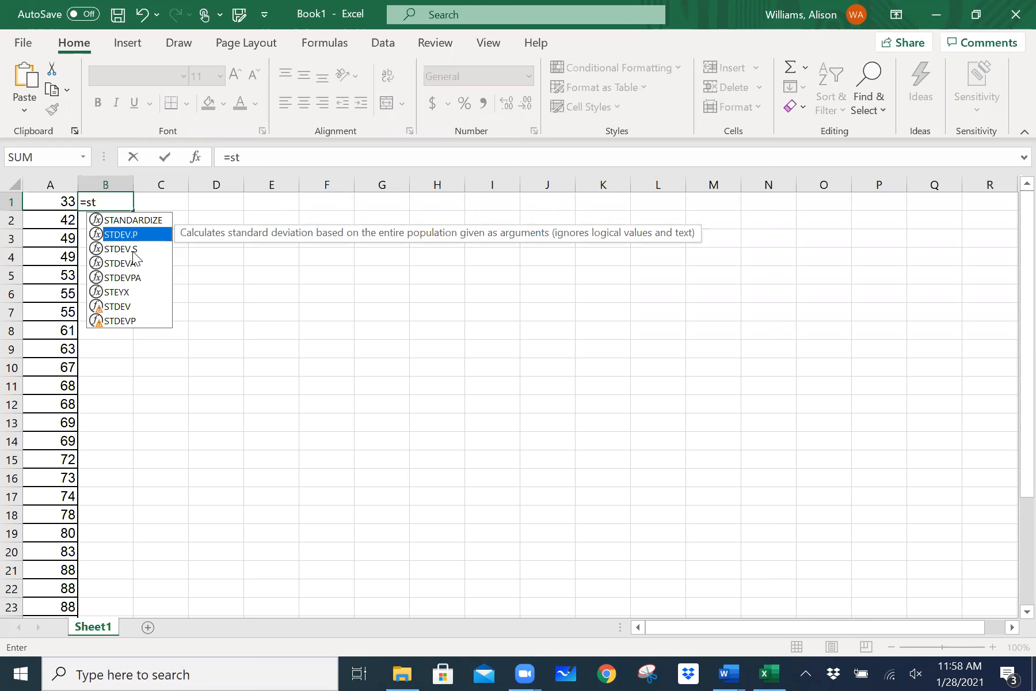
left_click(133, 253)
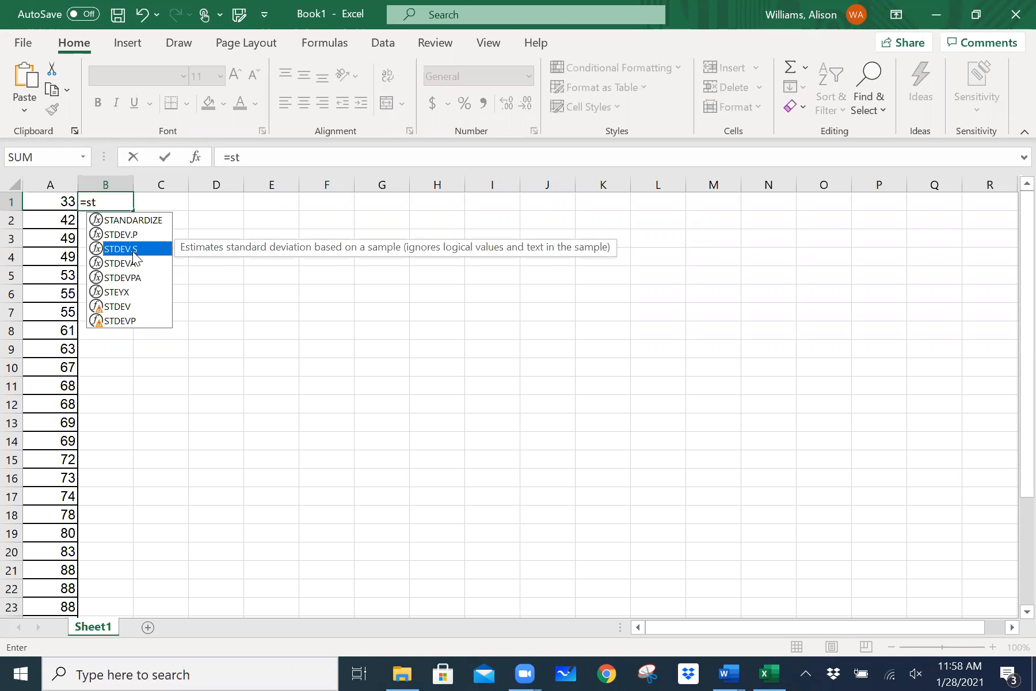
left_click(134, 270)
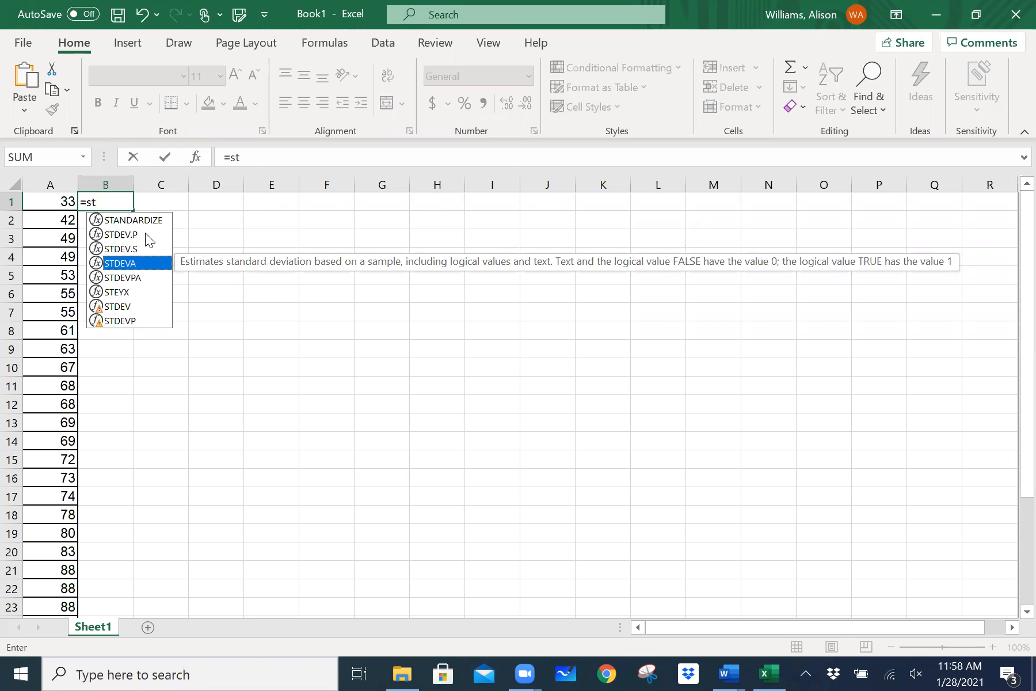
left_click(145, 233)
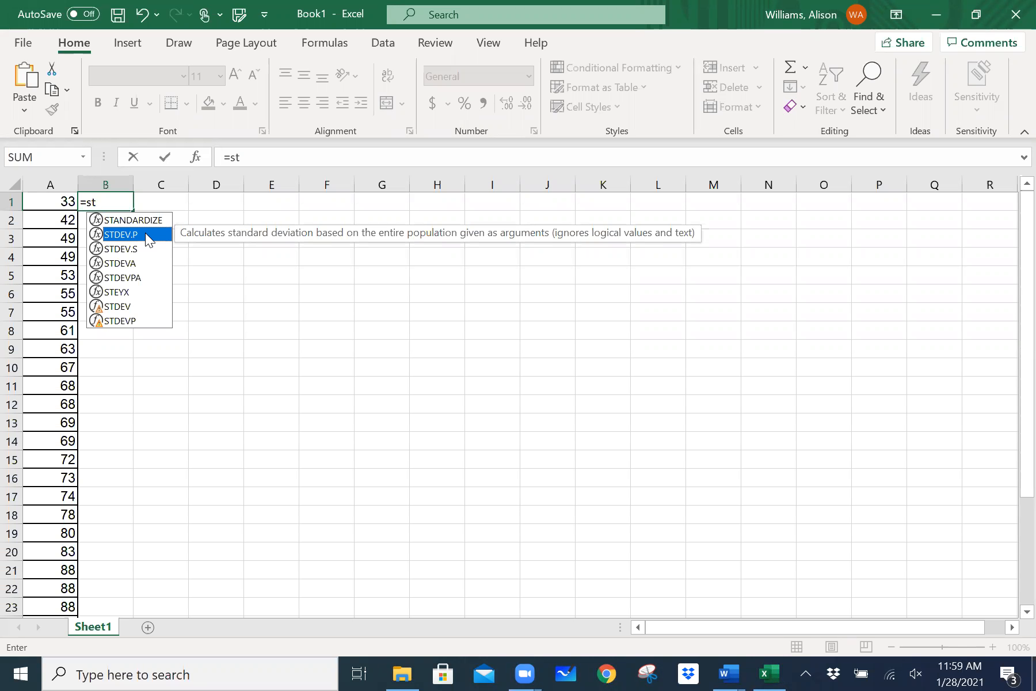
double_click(145, 232)
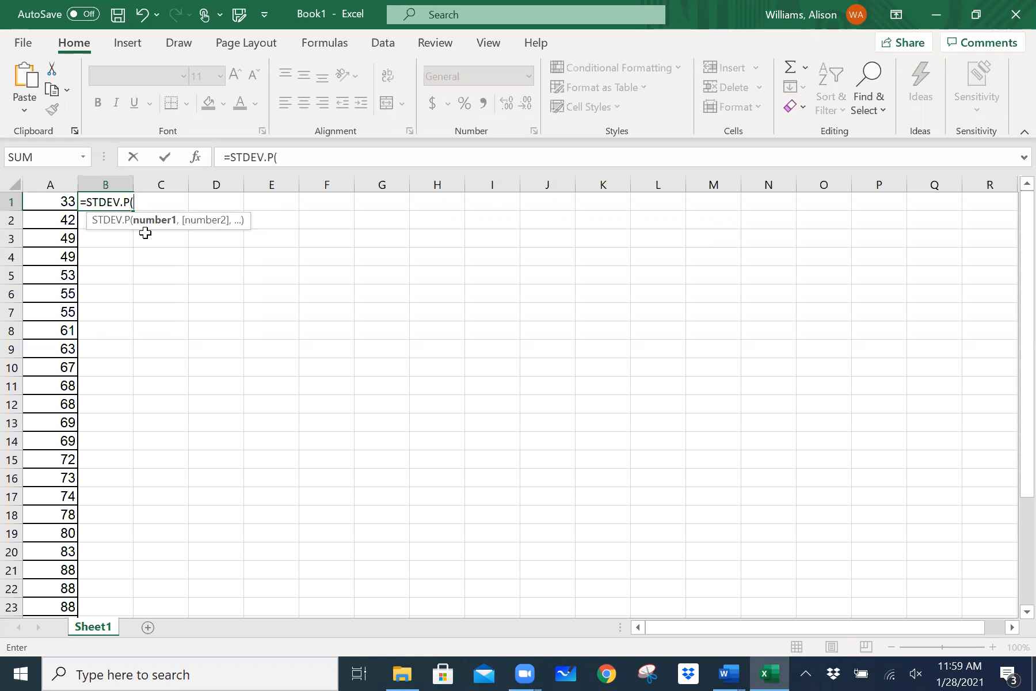
Complete the STDEV.P formula in B1 with the score range A1:A31 and enter it.
left_click(67, 200)
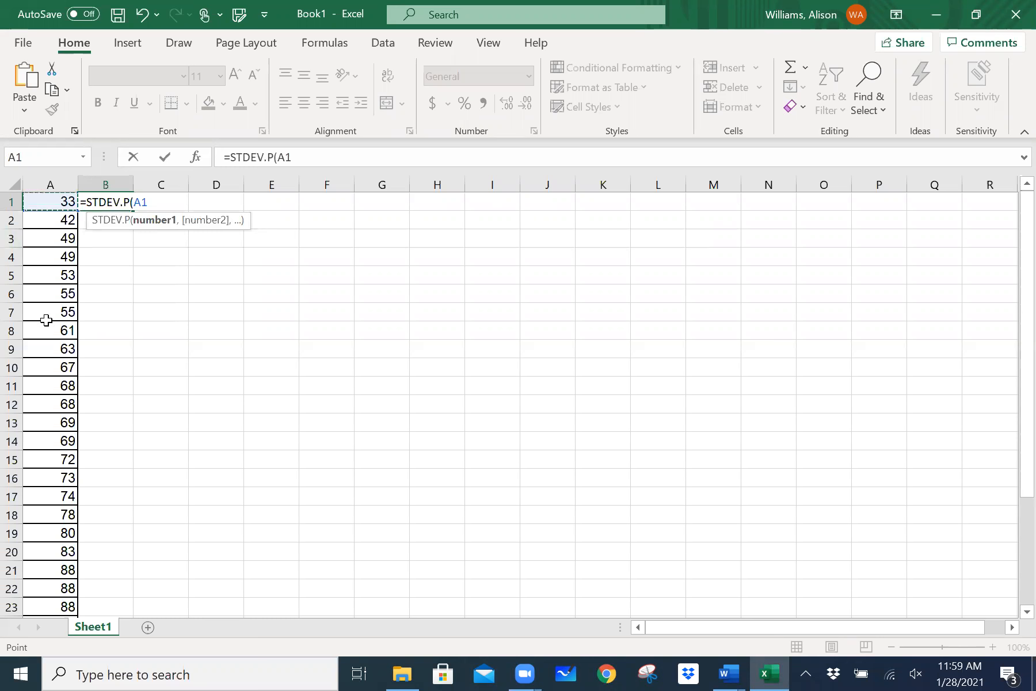
scroll(46, 320, "down", 3)
scroll(46, 320, "down", 1)
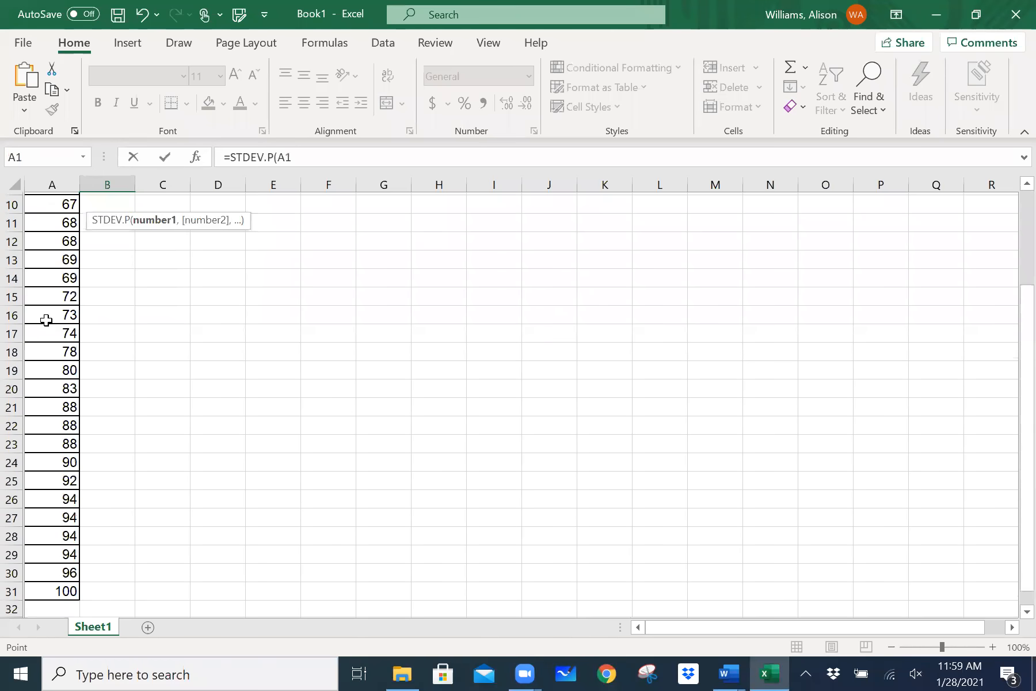
left_click(47, 576, "shift")
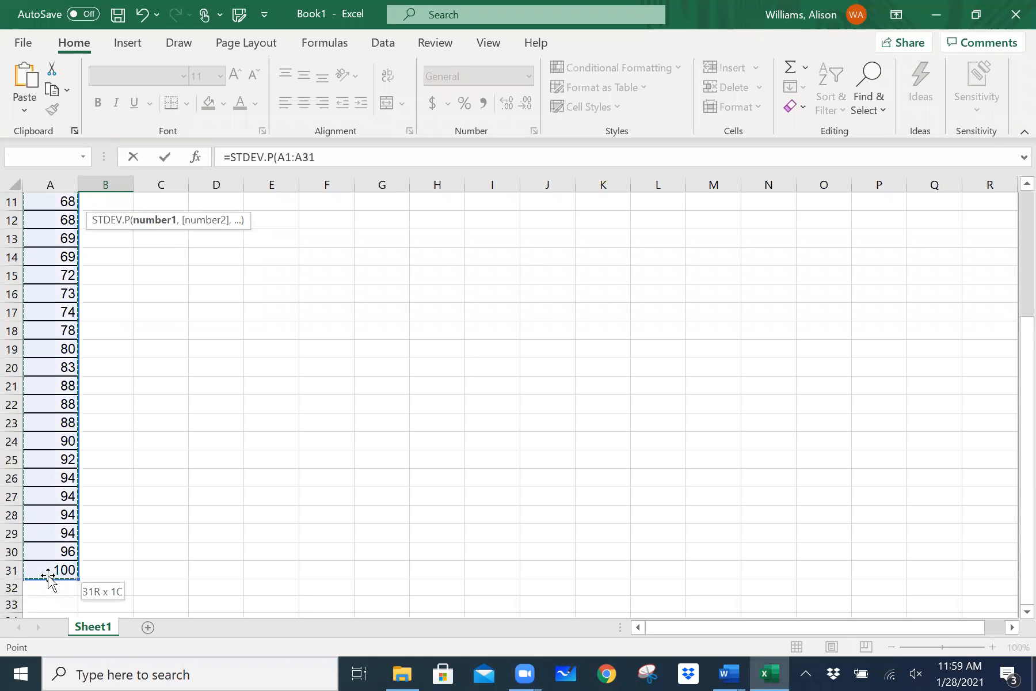
scroll(242, 464, "down", 3)
scroll(242, 464, "up", 6)
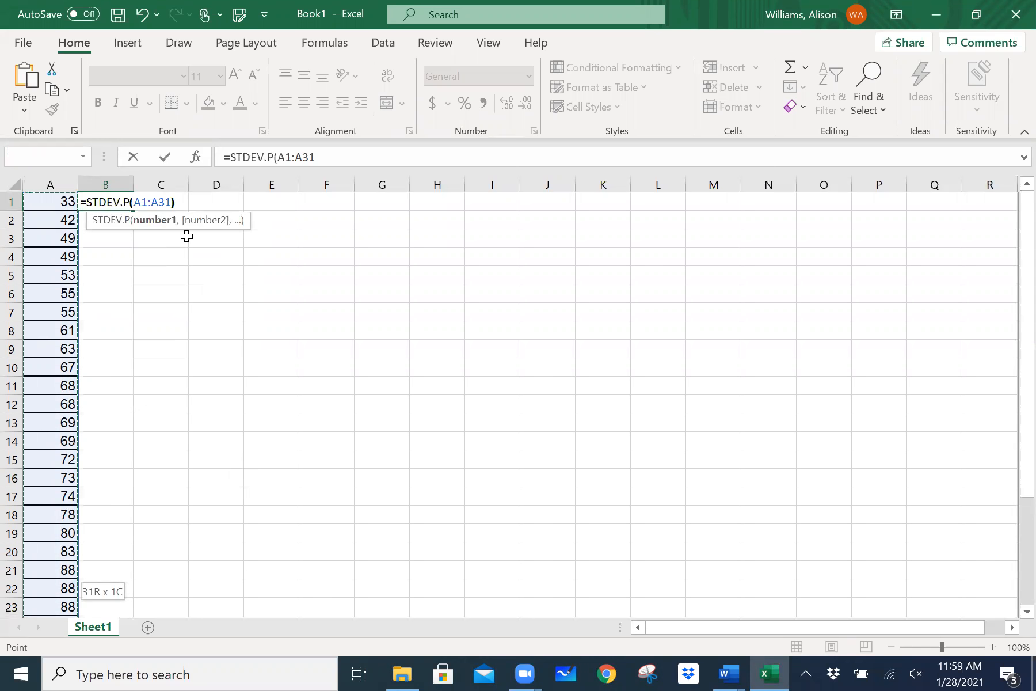
type(")")
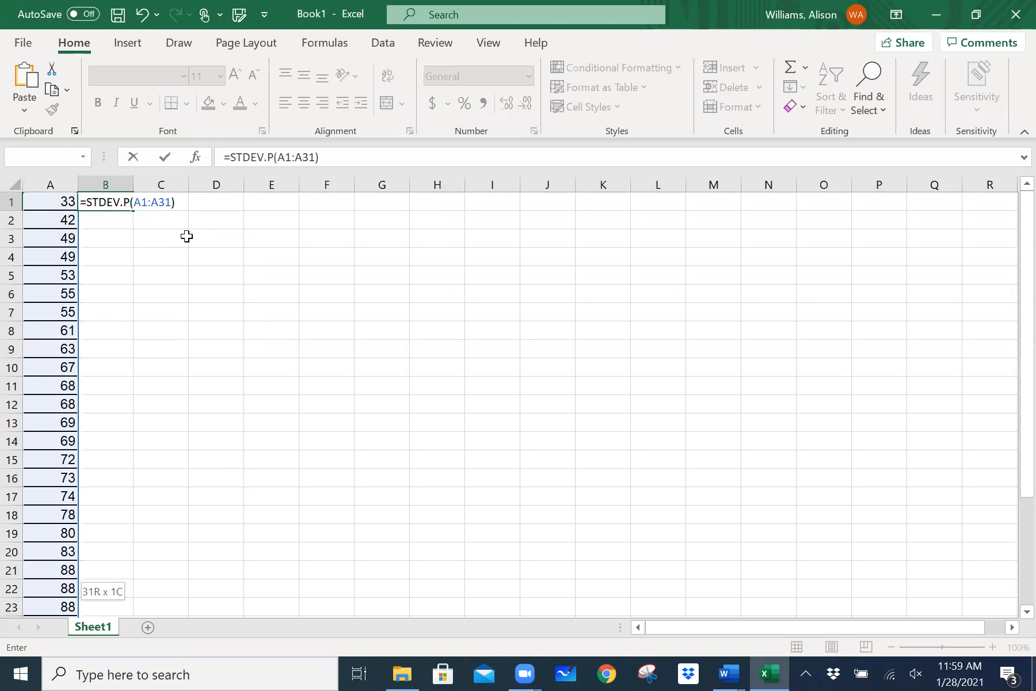
key("Return")
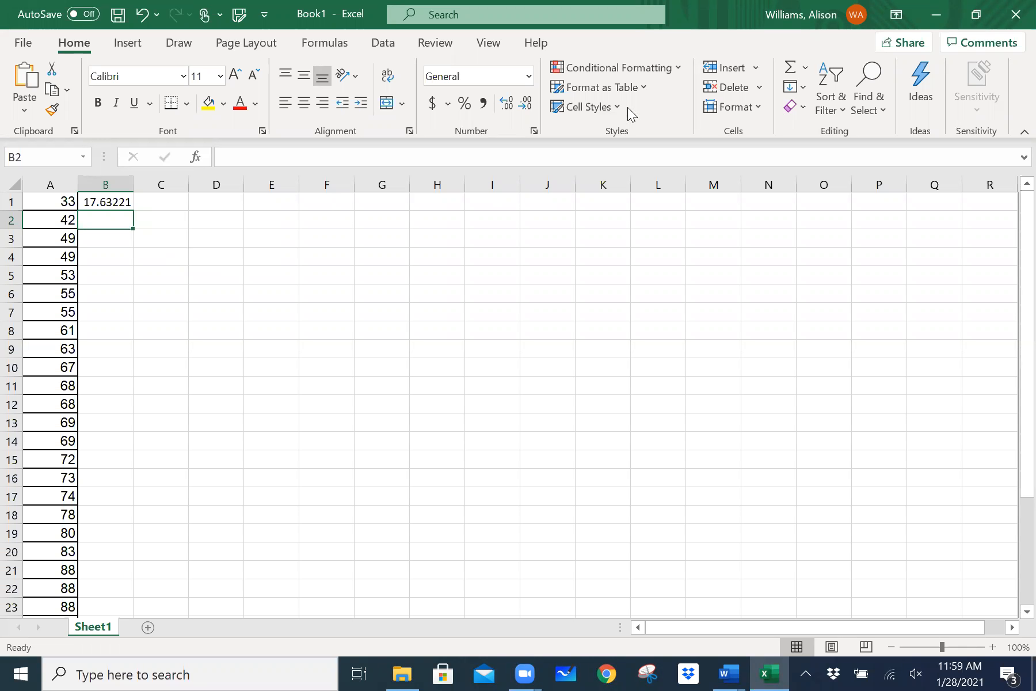
Switch to Chrome, open Google Sheets from the Google apps and create a blank spreadsheet.
left_click(607, 674)
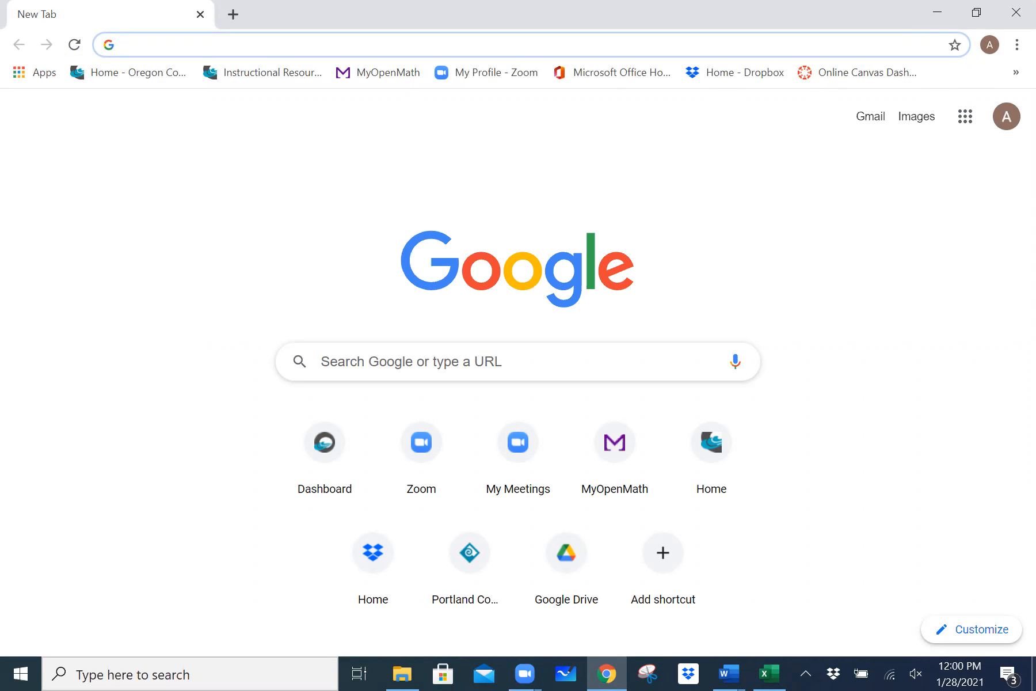
left_click(964, 119)
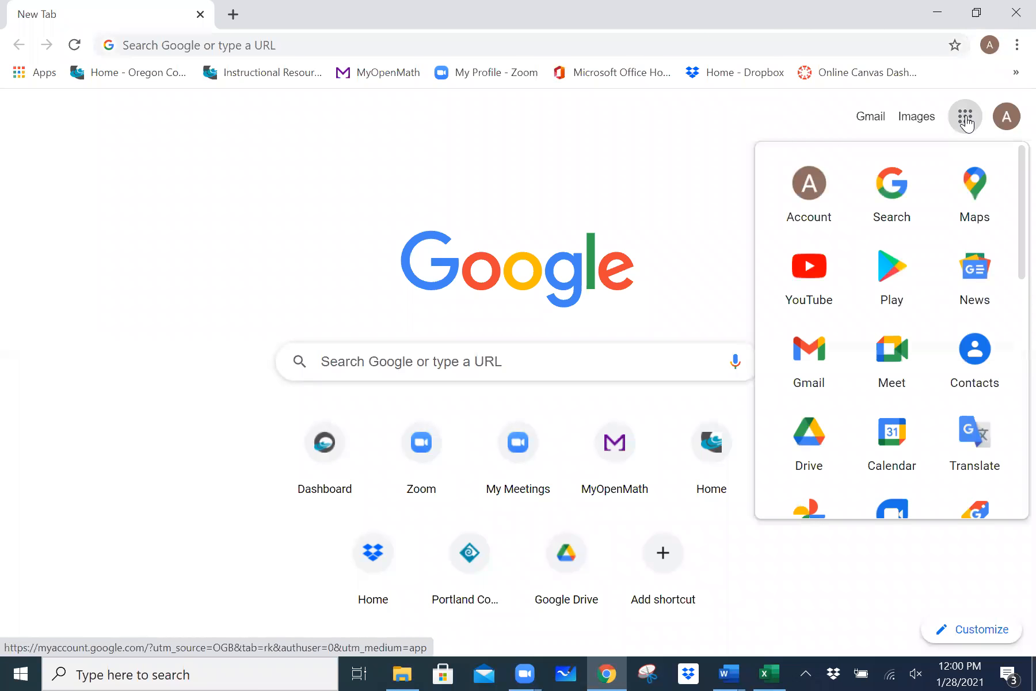
scroll(945, 331, "down", 4)
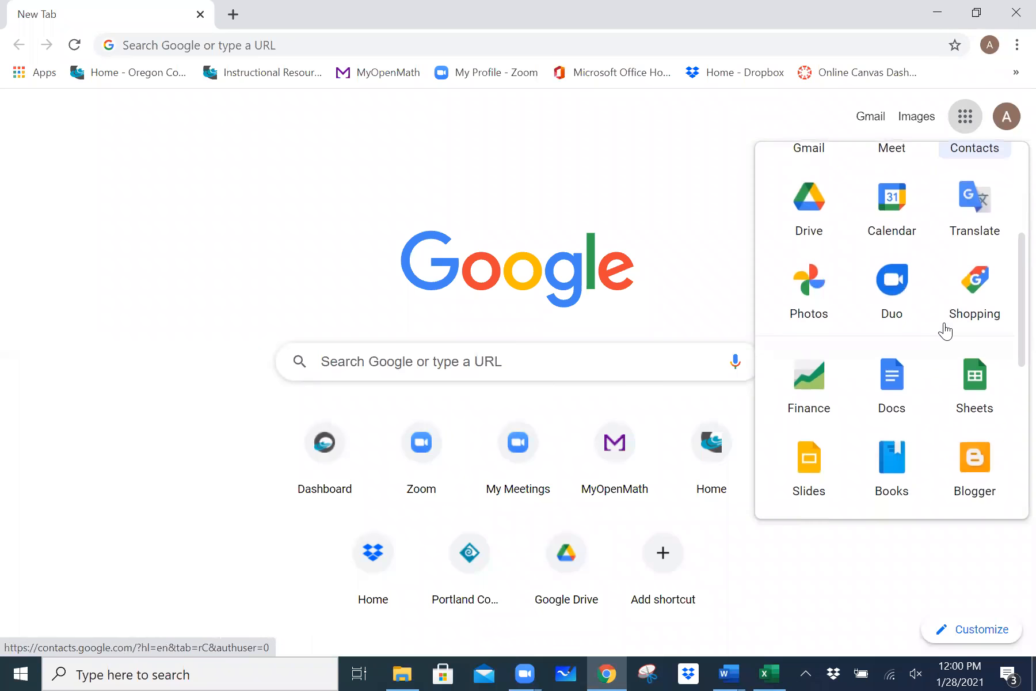
left_click(977, 407)
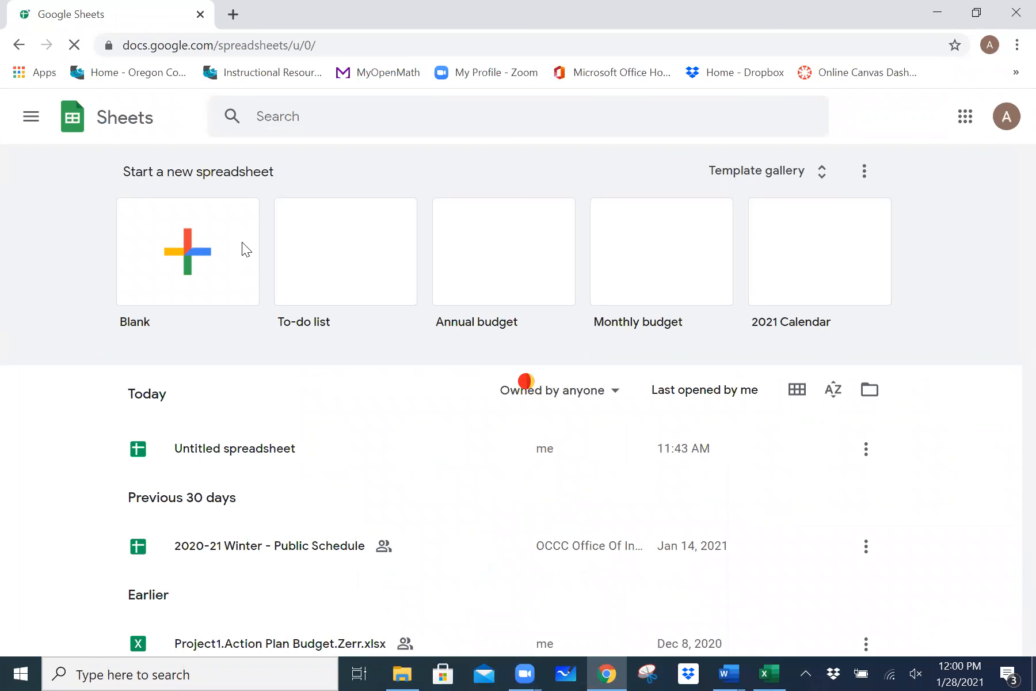
left_click(242, 242)
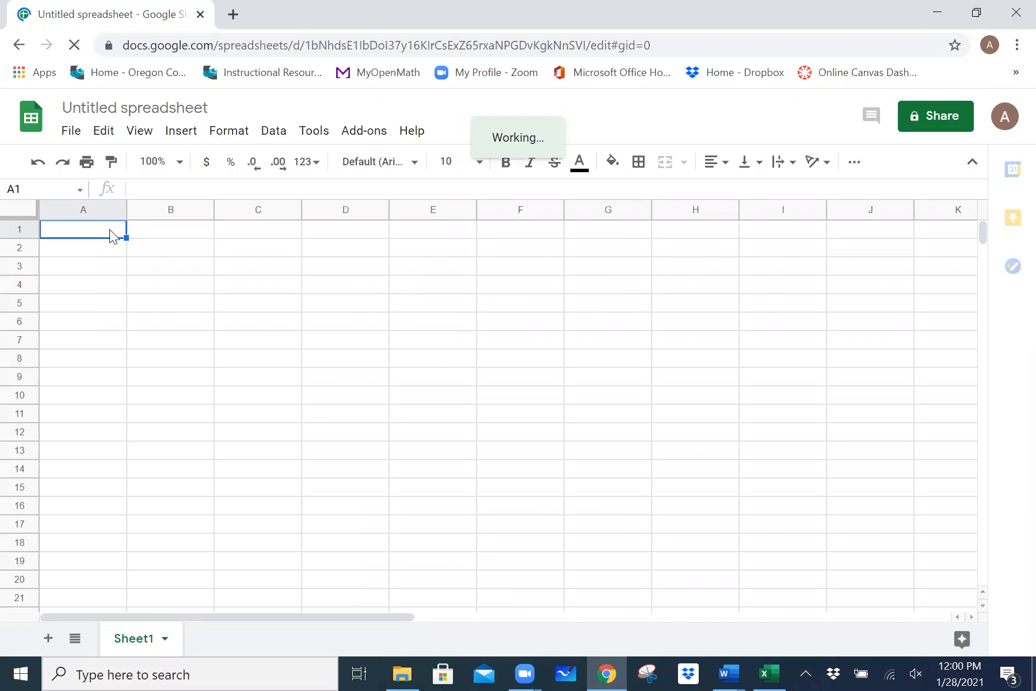
Paste the copied exam scores into column A starting at cell A1, and select cell B1.
key("ctrl+v")
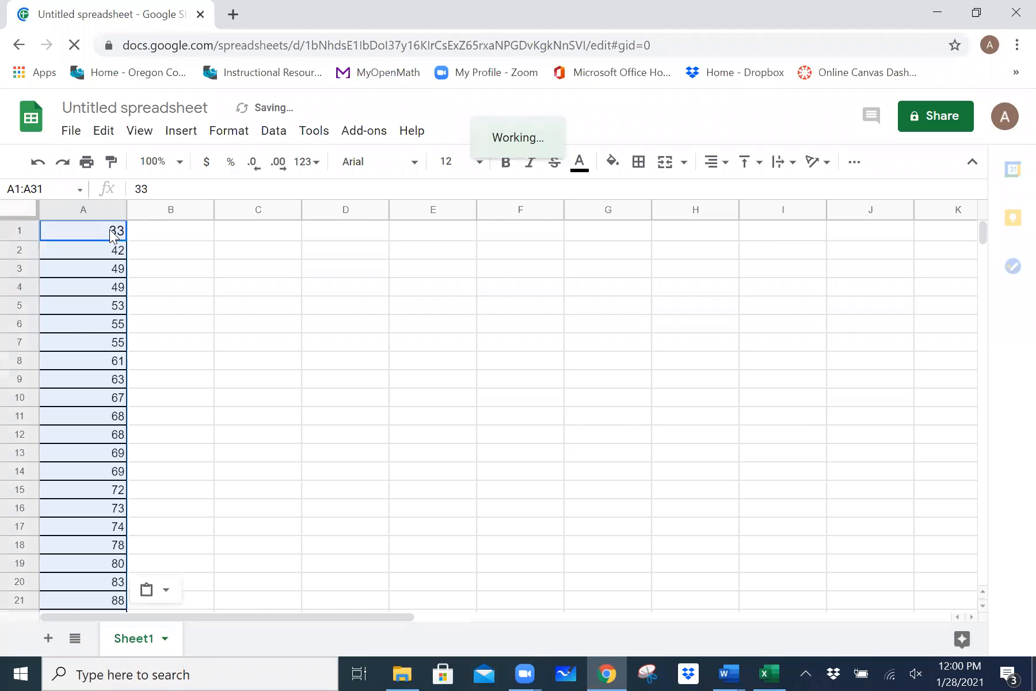
left_click(168, 225)
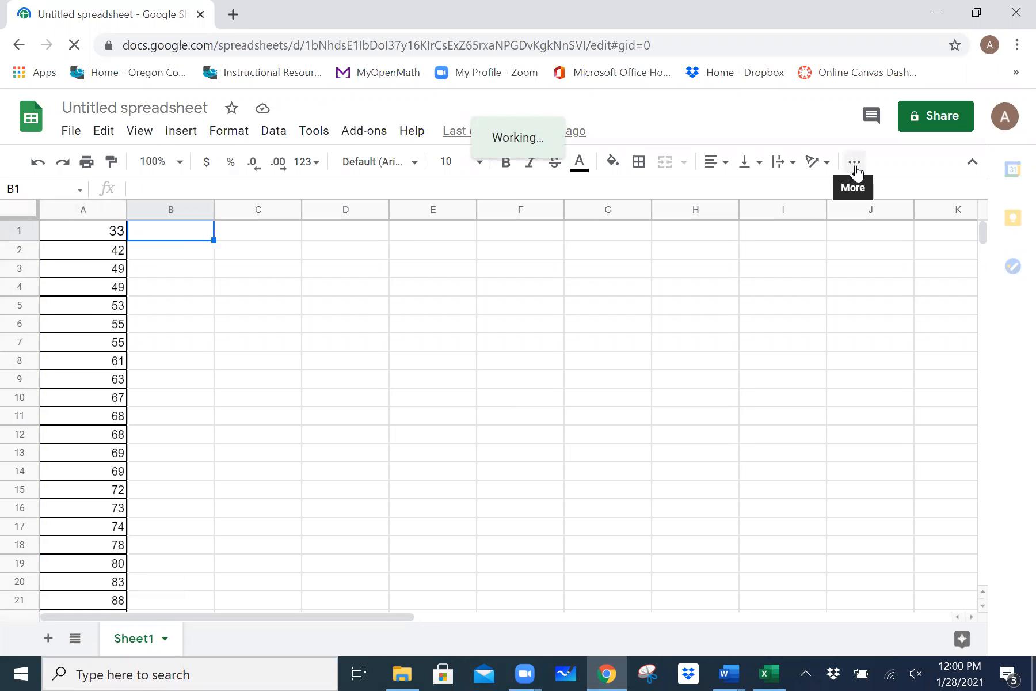
Insert the STDEV.P function from the Statistical functions into cell B1.
left_click(855, 163)
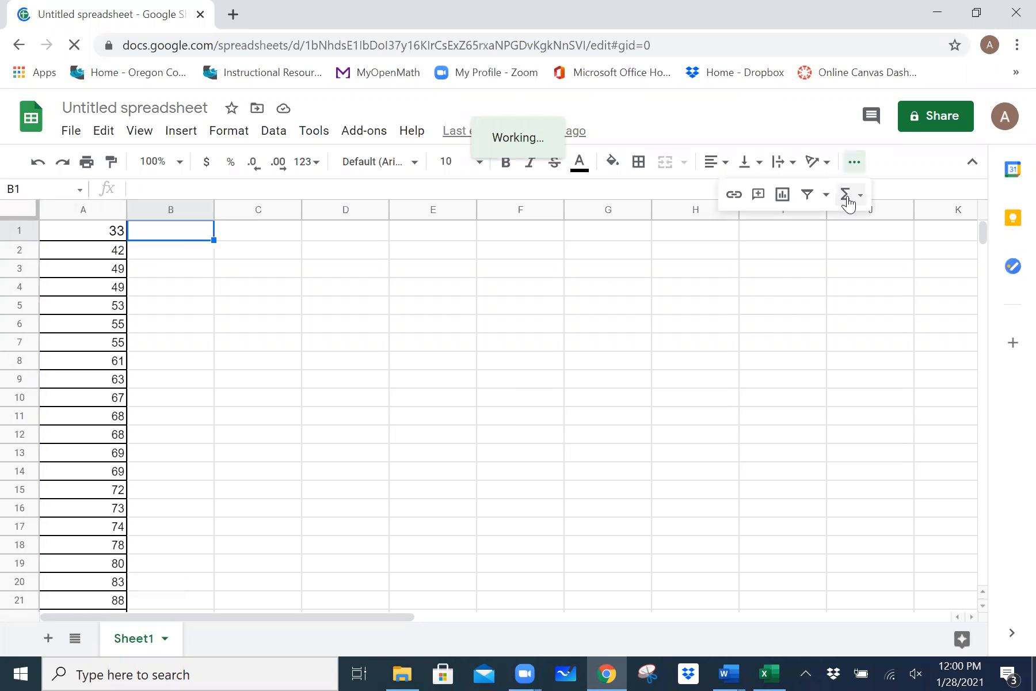
left_click(846, 196)
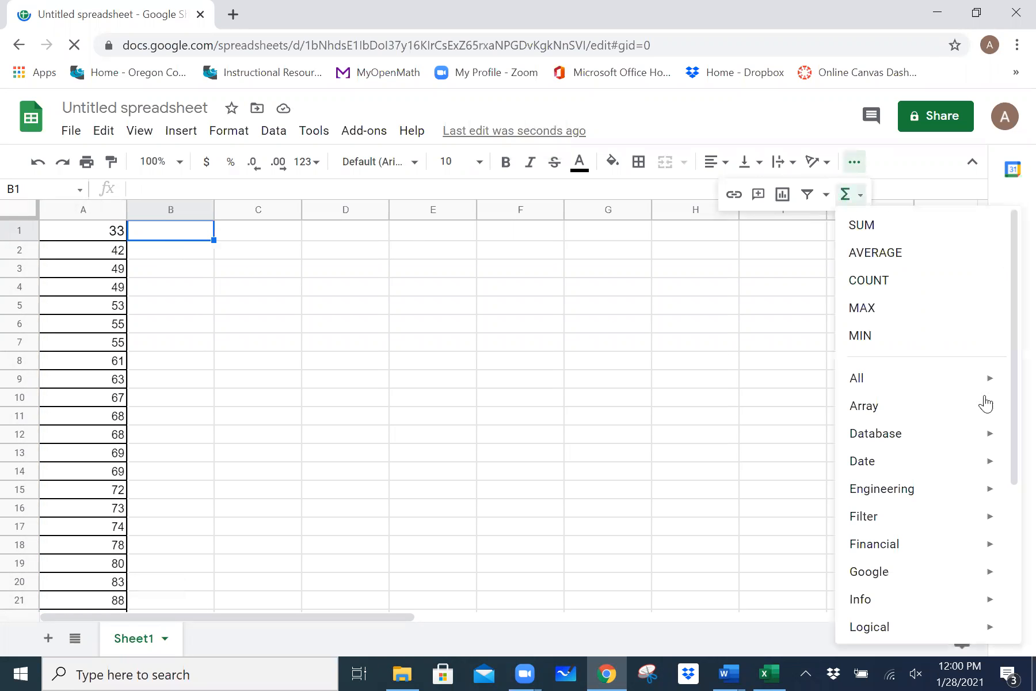
scroll(985, 403, "down", 3)
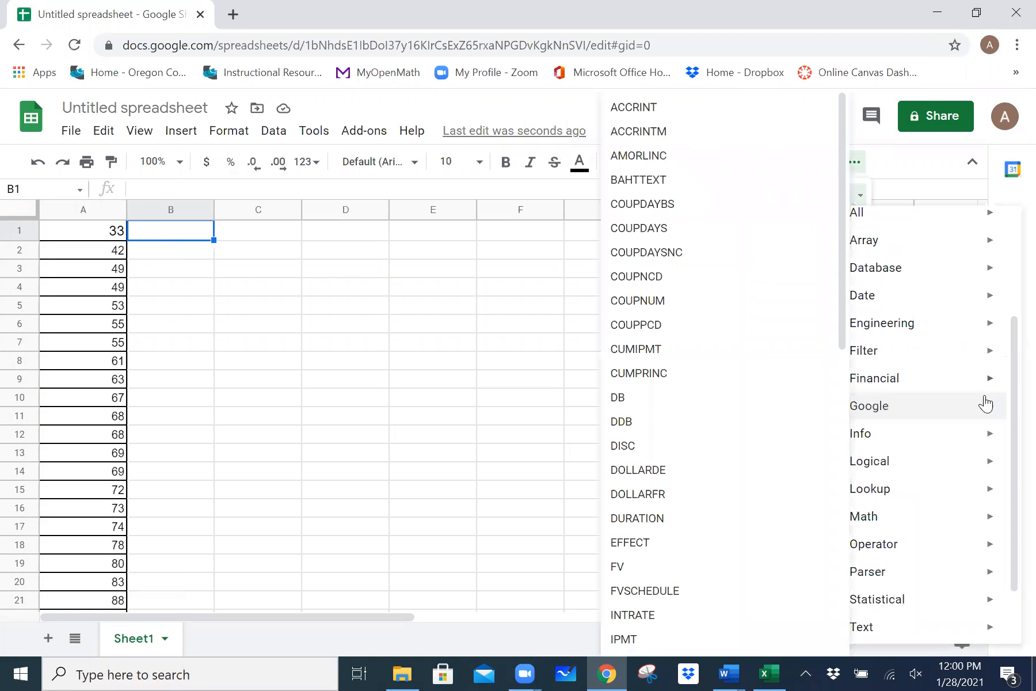
scroll(985, 403, "down", 2)
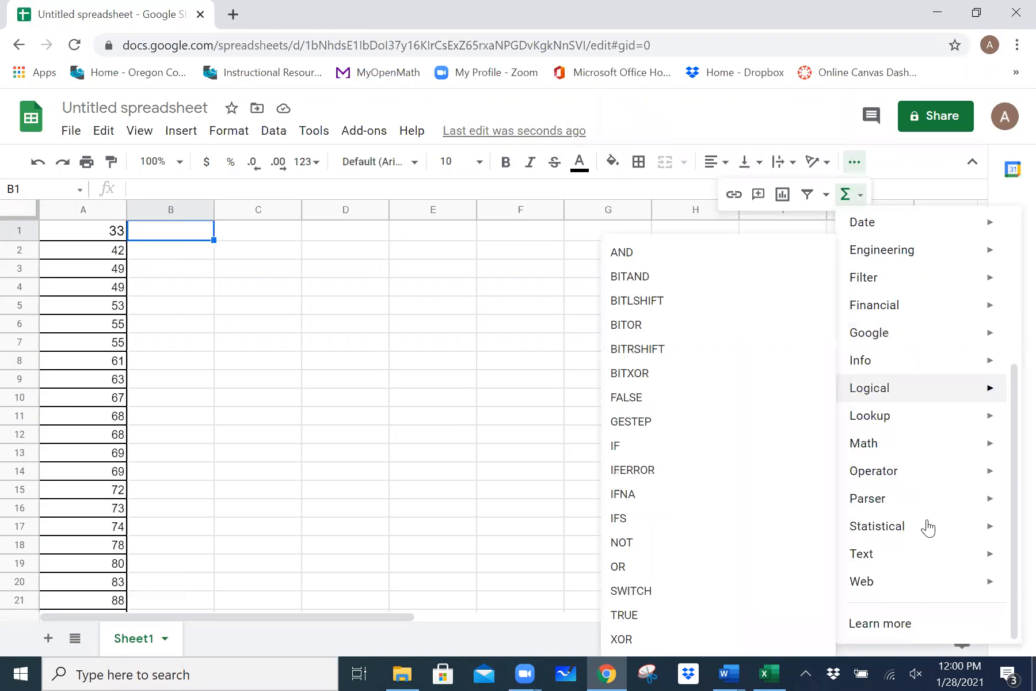
mouse_move(927, 527)
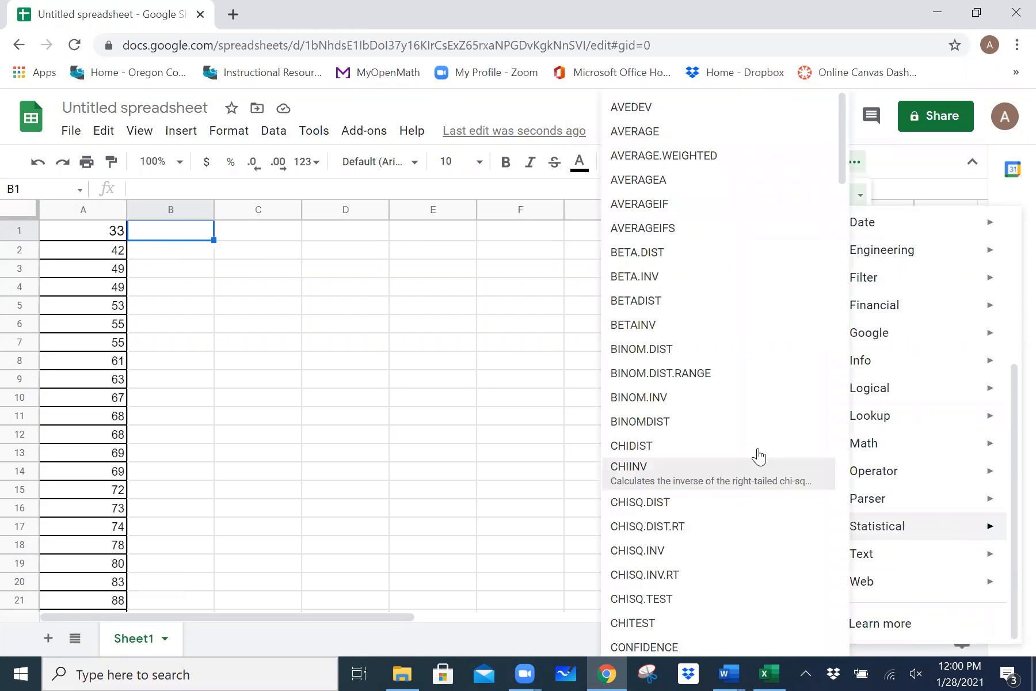
scroll(759, 456, "down", 5)
scroll(759, 456, "down", 15)
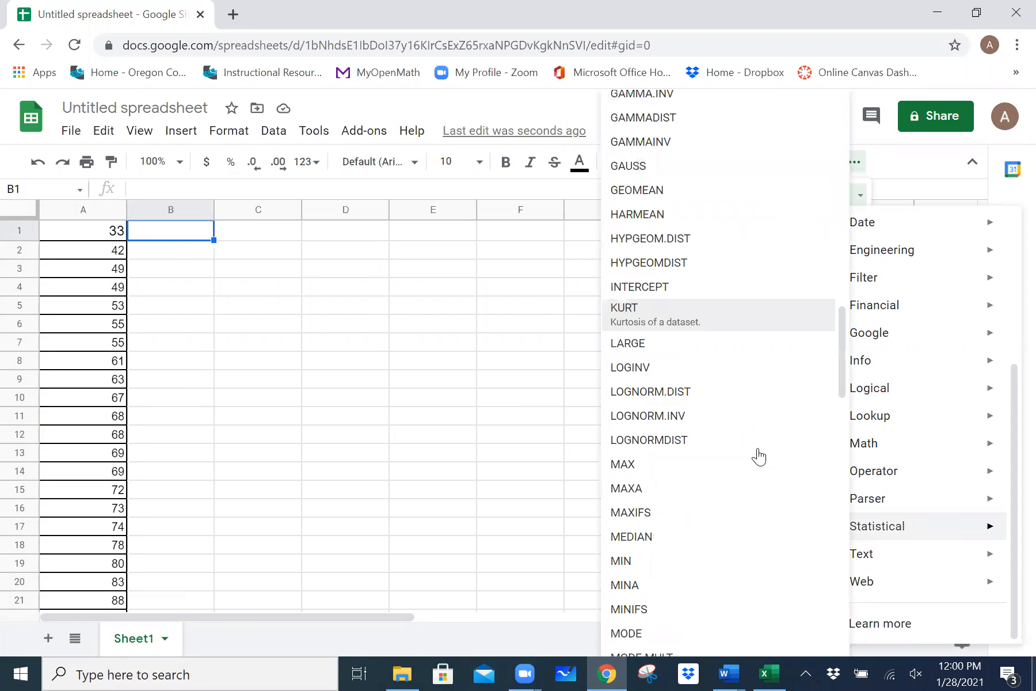
scroll(759, 456, "down", 5)
scroll(759, 456, "down", 5)
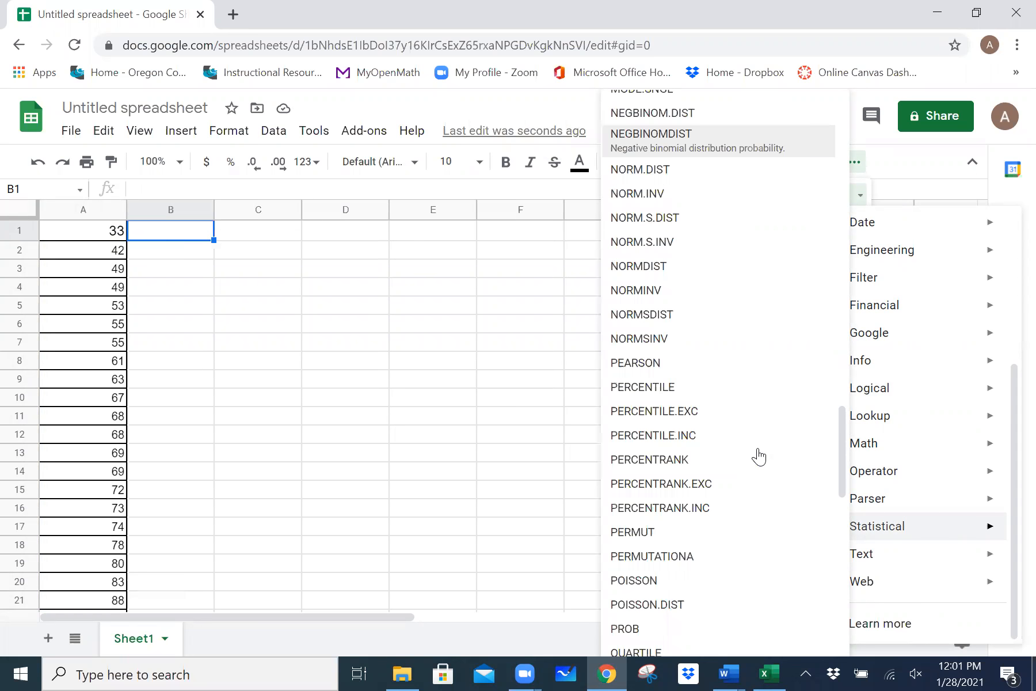
scroll(759, 455, "down", 6)
scroll(759, 455, "down", 5)
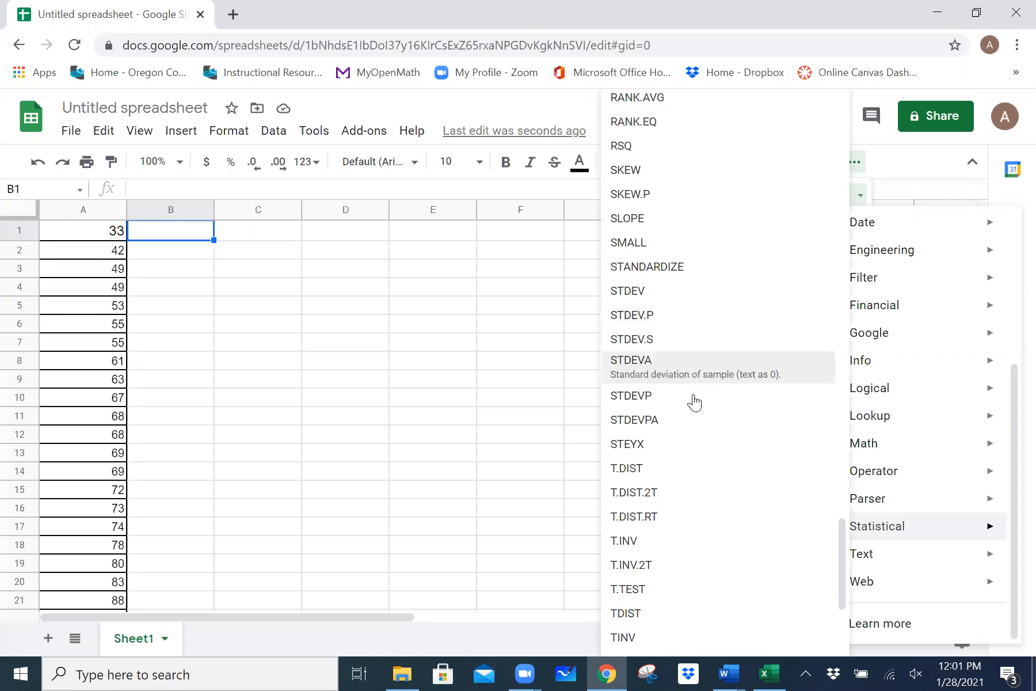
left_click(718, 314)
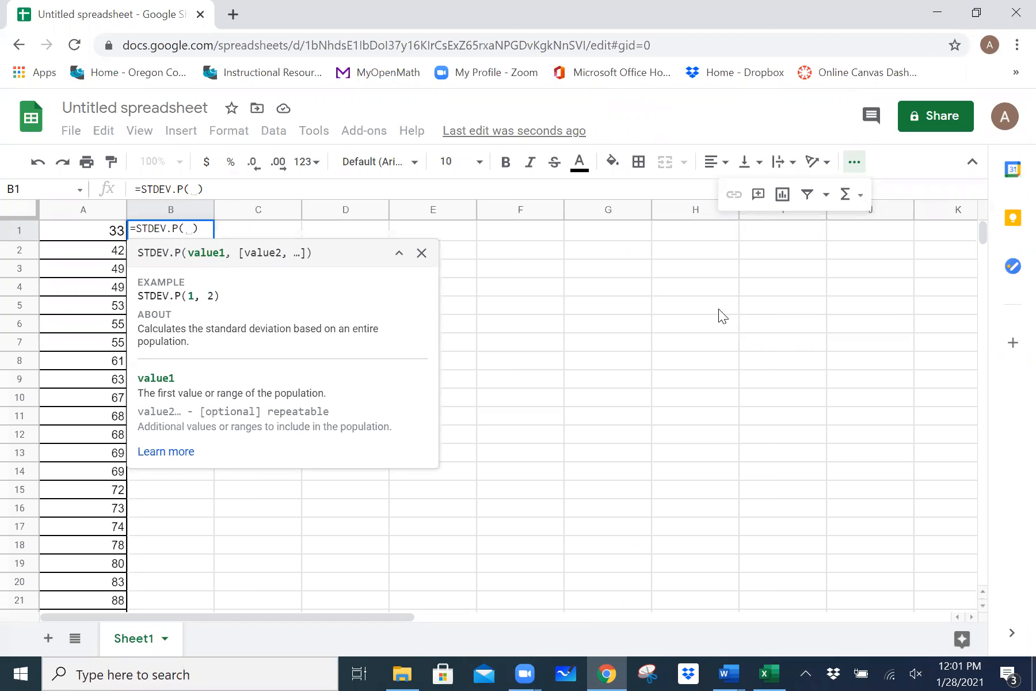
Complete the STDEV.P formula in B1 with the range A1:A31, enter it, and reject the suggested autofill for column B.
type("a1")
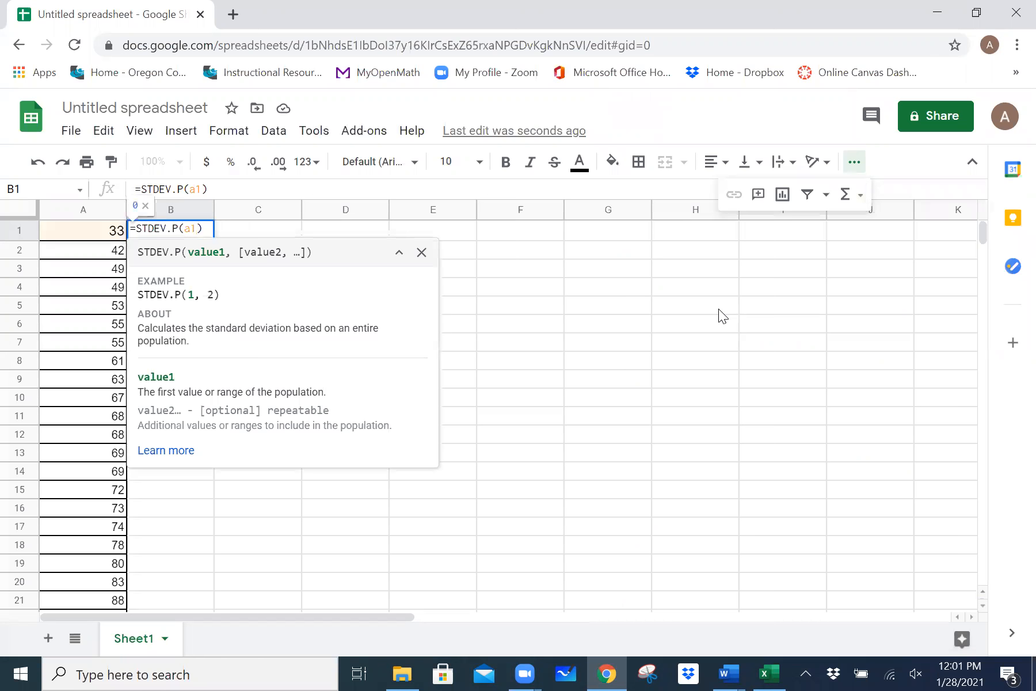
type(":a3")
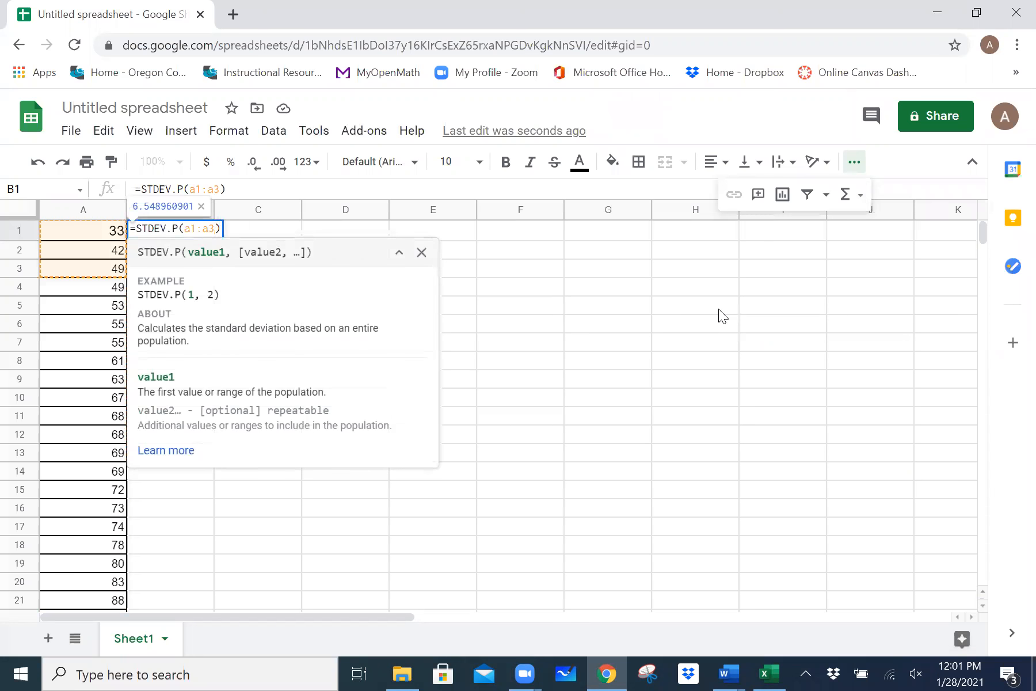
type("1")
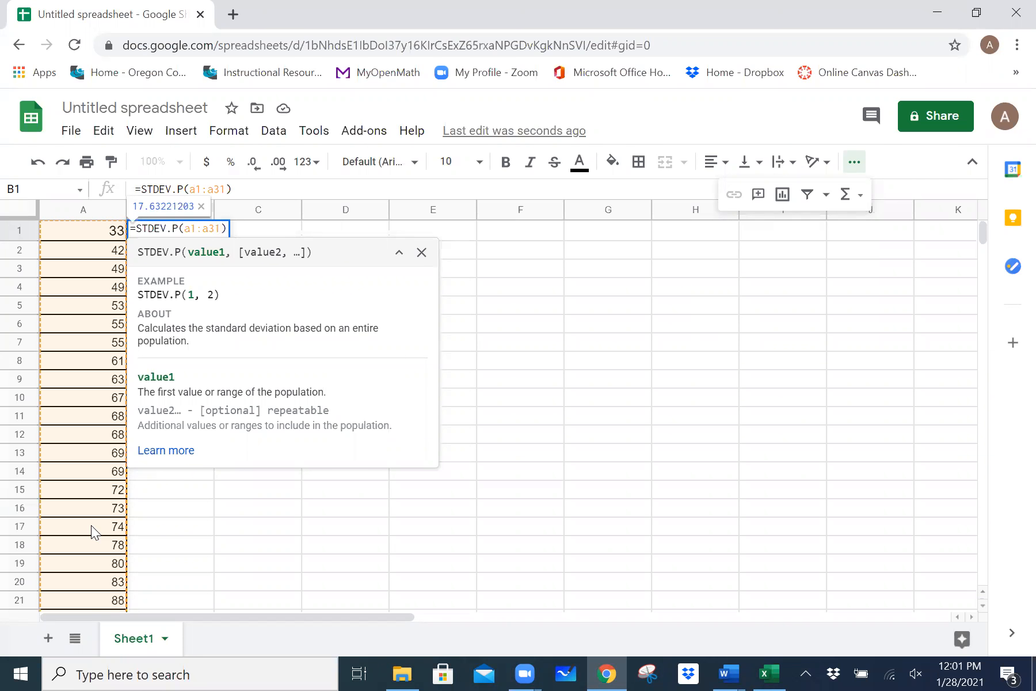
scroll(90, 526, "down", 3)
scroll(91, 526, "up", 3)
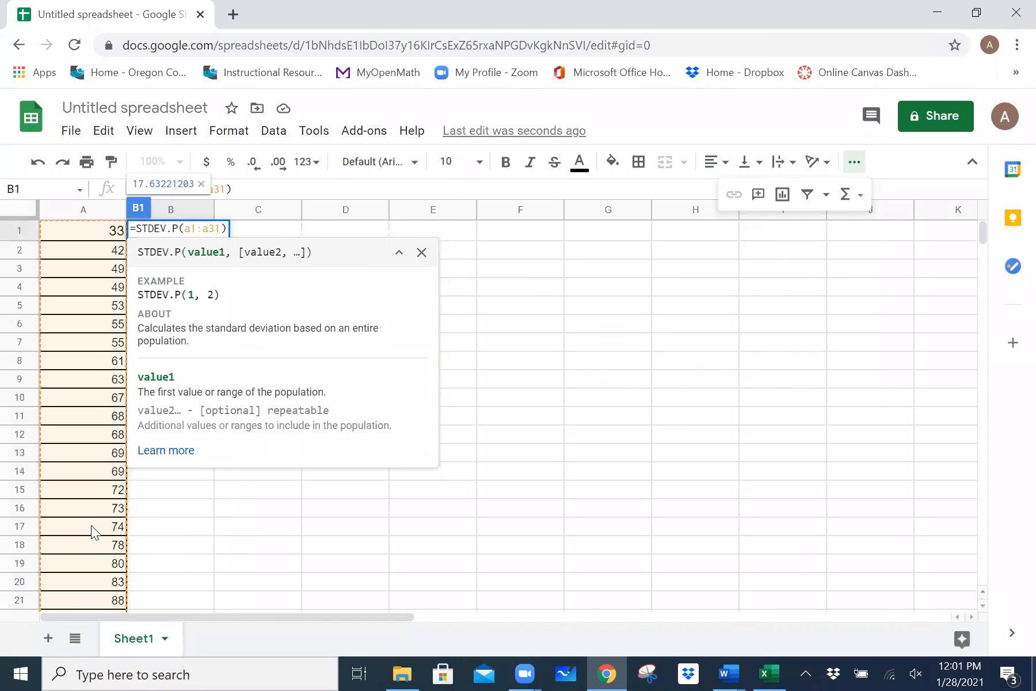
key("Return")
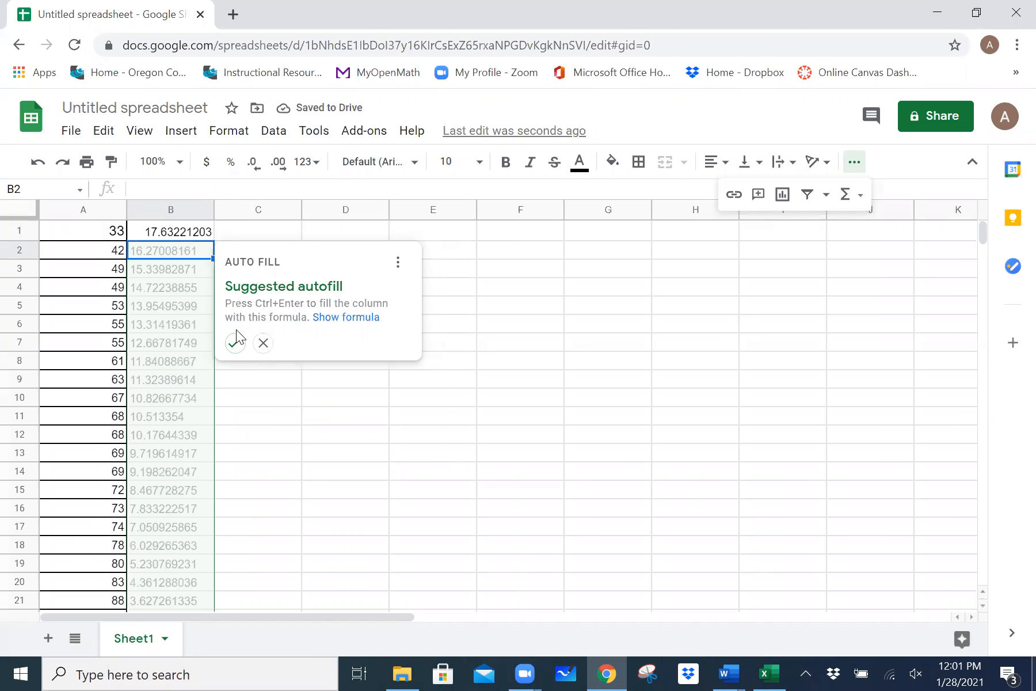
left_click(262, 344)
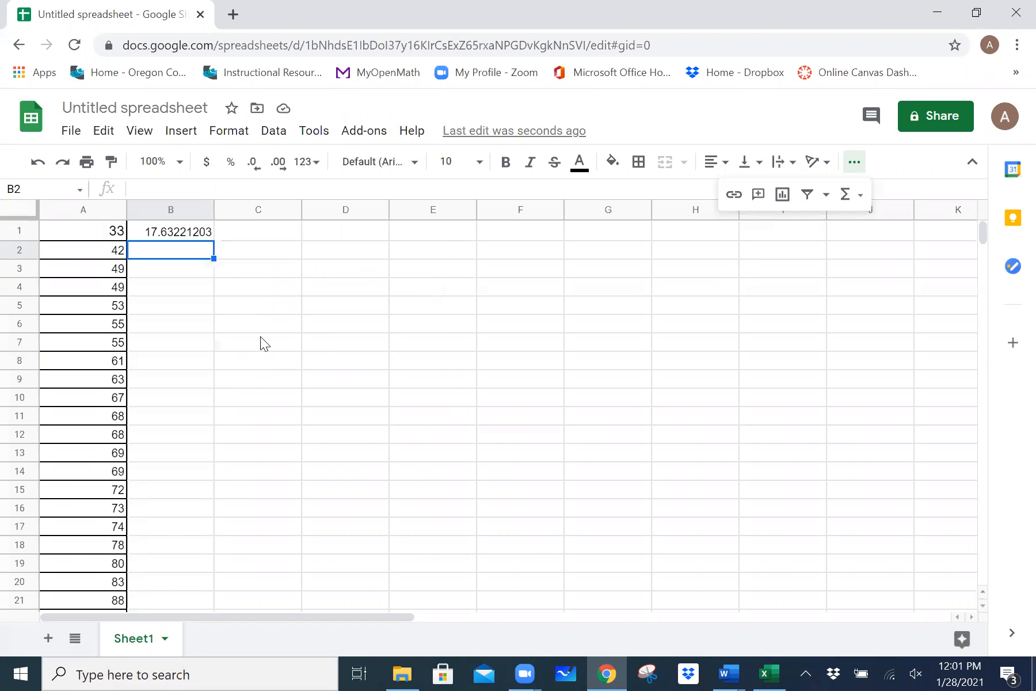
Check the standard deviation formula in B1, and switch to Excel to compare it with cell B1 of Book1.
left_click(200, 237)
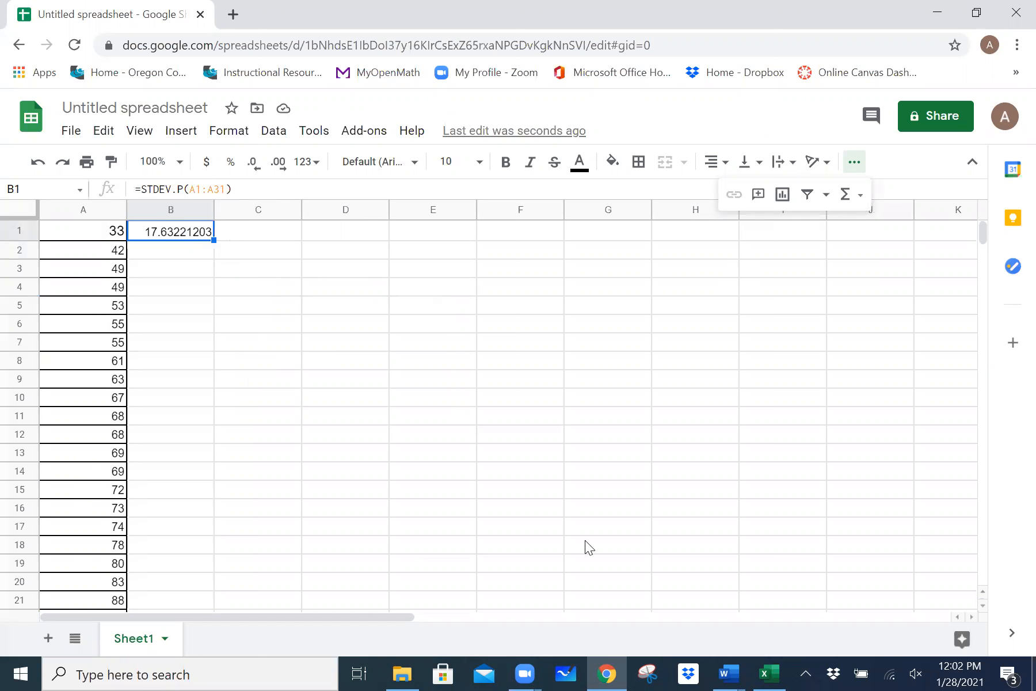
left_click(776, 671)
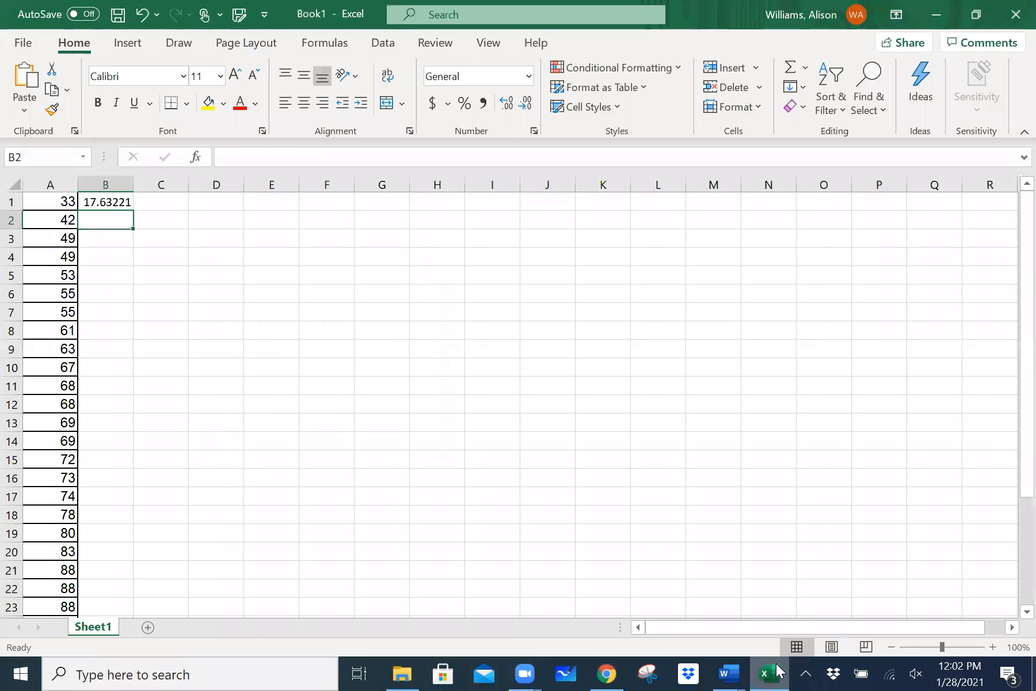
left_click(92, 198)
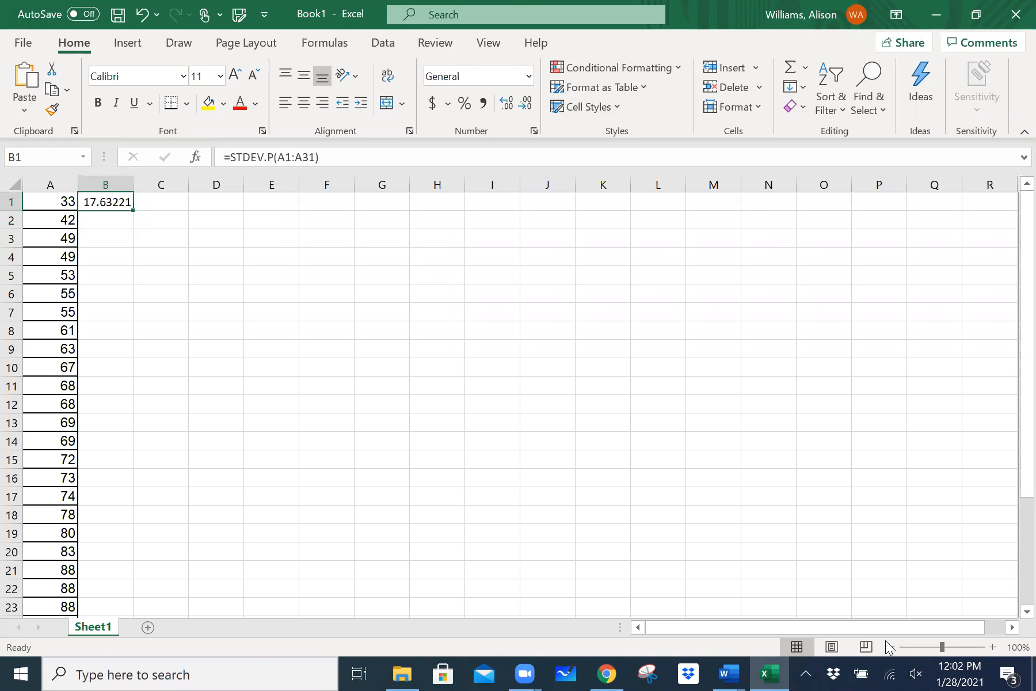
key("alt+c")
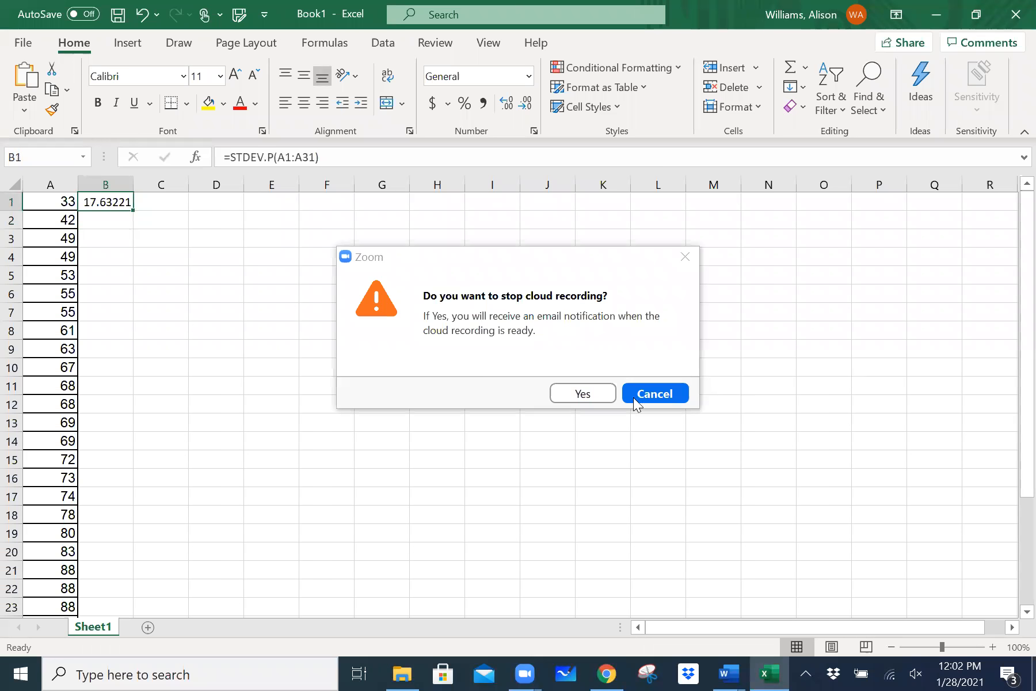